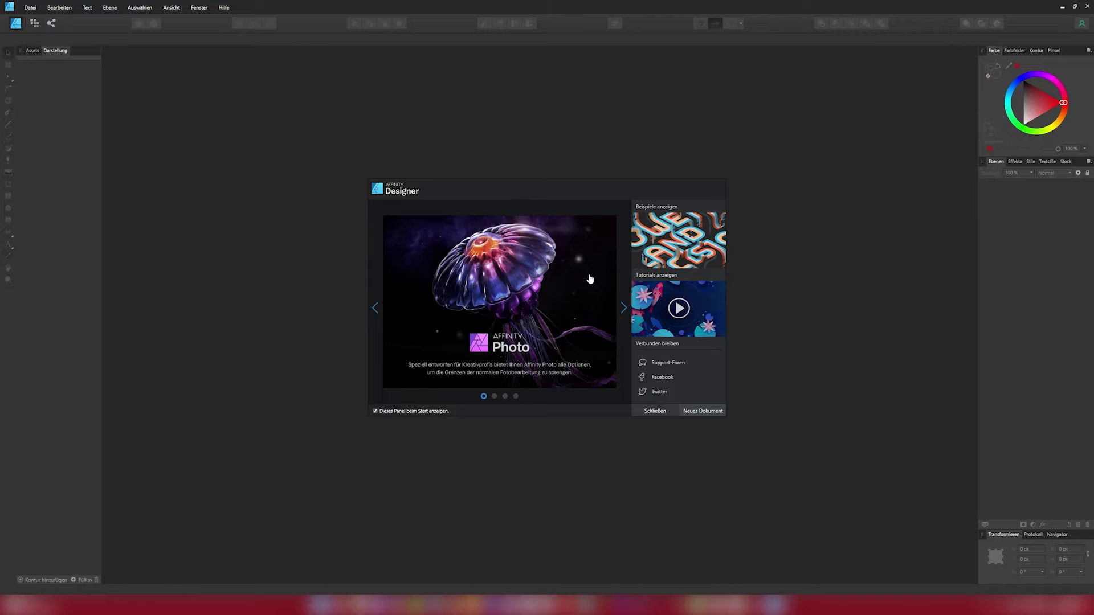
- Start a new document from the welcome panel using the A3 print preset
left_click(692, 411)
left_click(328, 346)
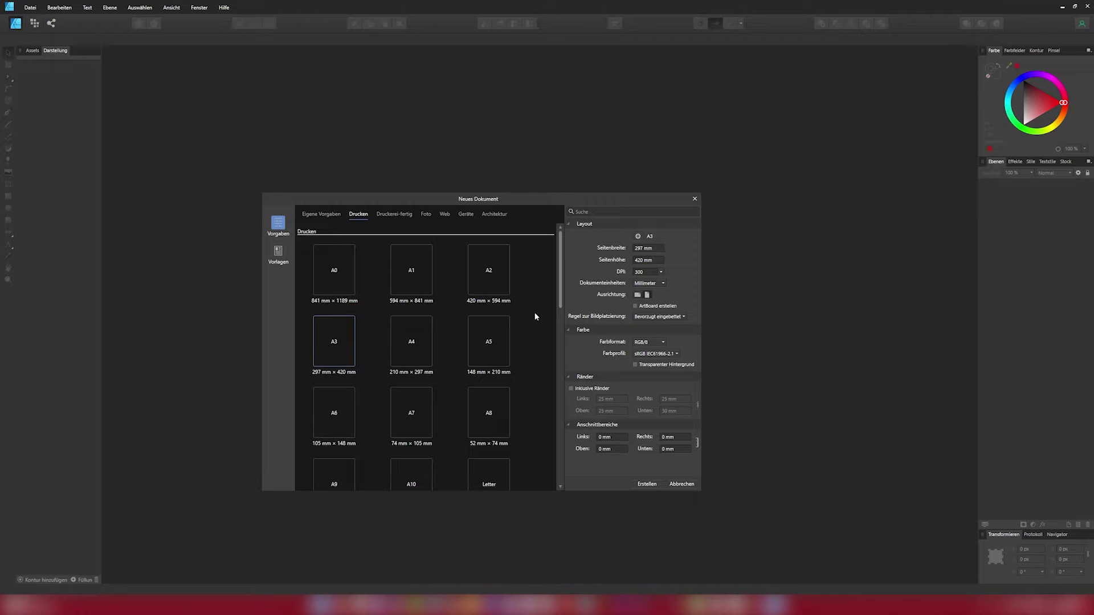
- Create a blank A3 document in landscape orientation, 420 × 297 mm
left_click(638, 295)
left_click(646, 485)
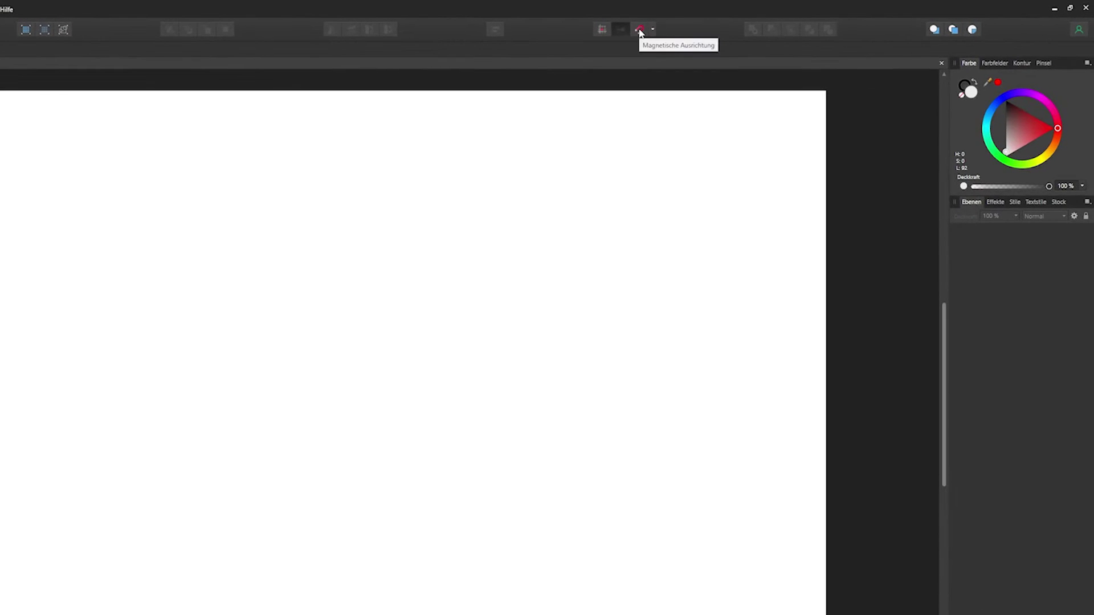
- Enable magnetic snapping and show its snapping options dropdown
left_click(641, 31)
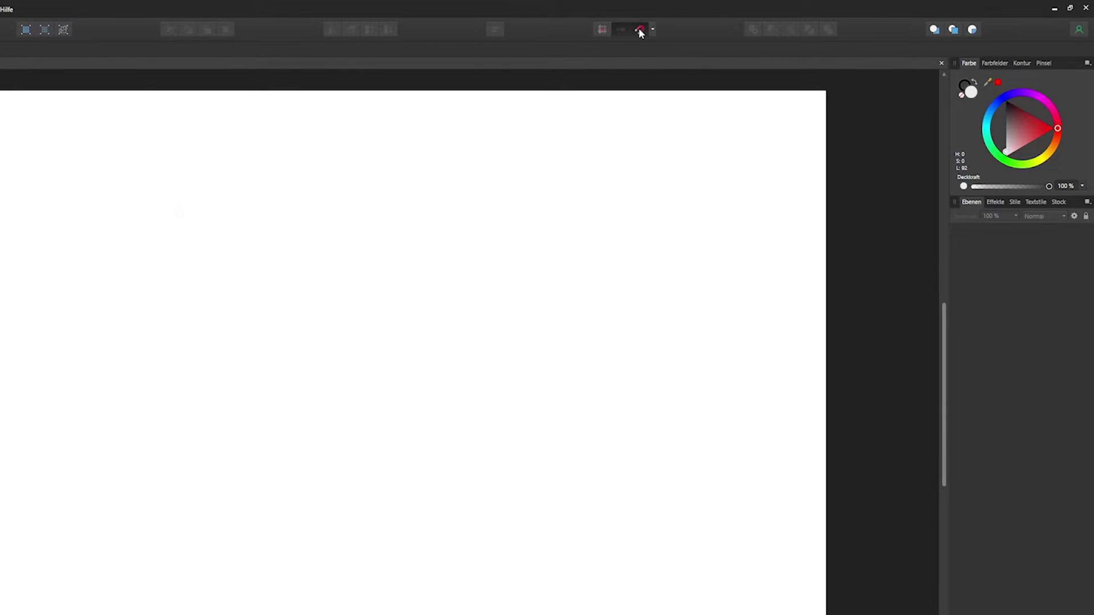
left_click(653, 30)
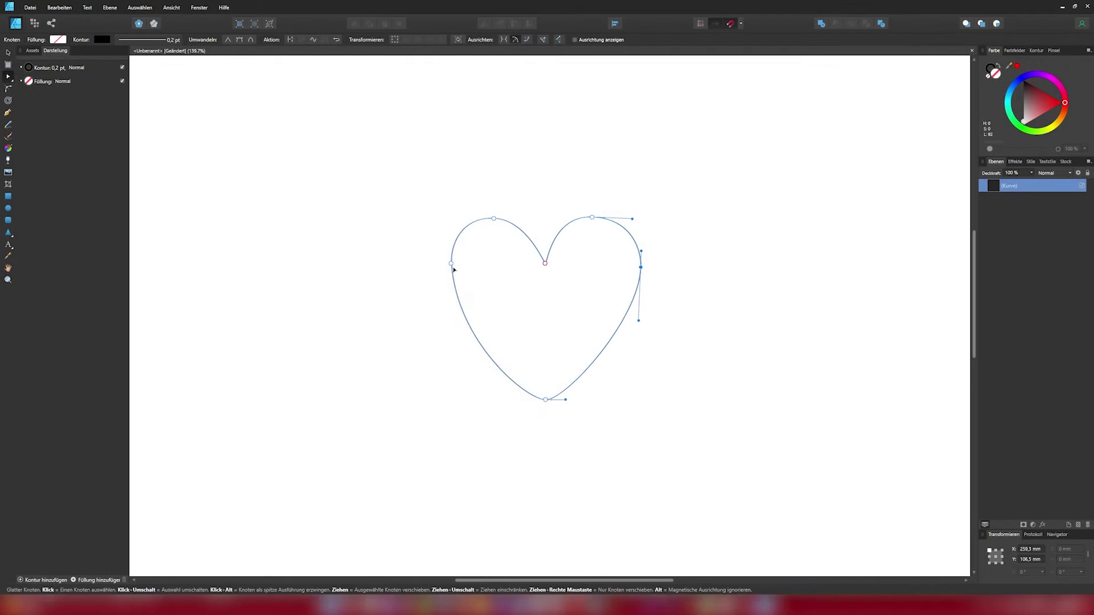
- Select heart nodes, then move and rotate the heart before undoing the rotation
left_click(451, 264)
left_click(545, 399)
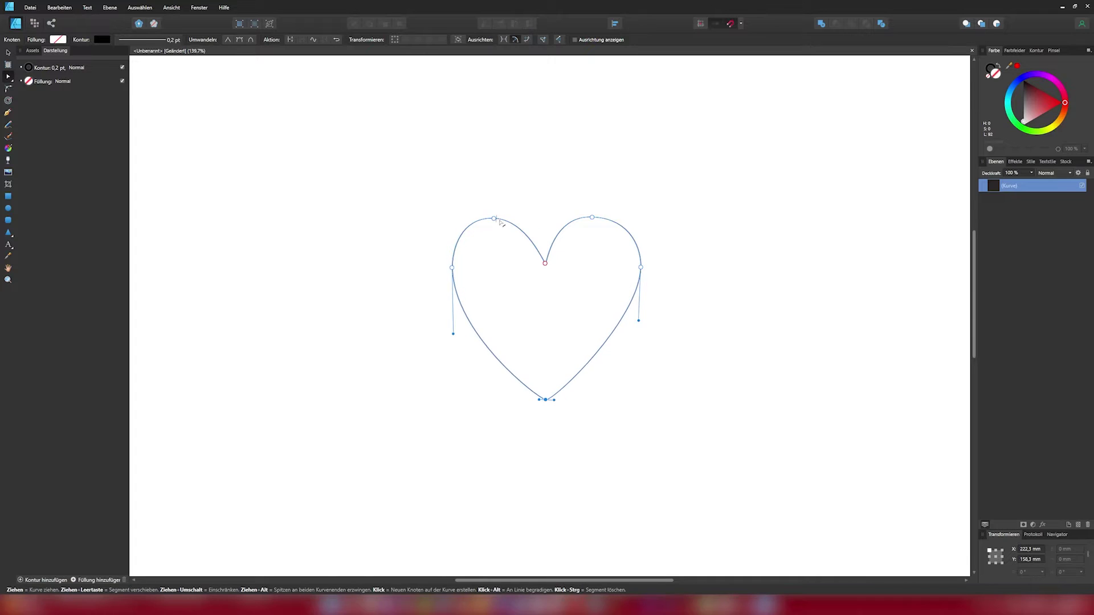
left_click(499, 219)
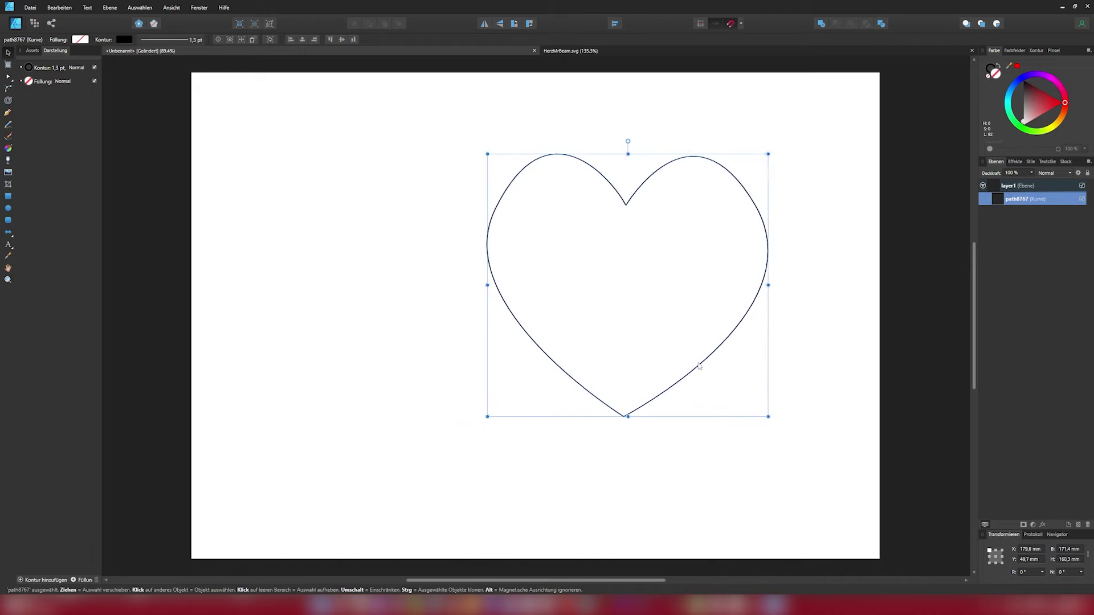
left_click_drag(699, 366, 687, 363)
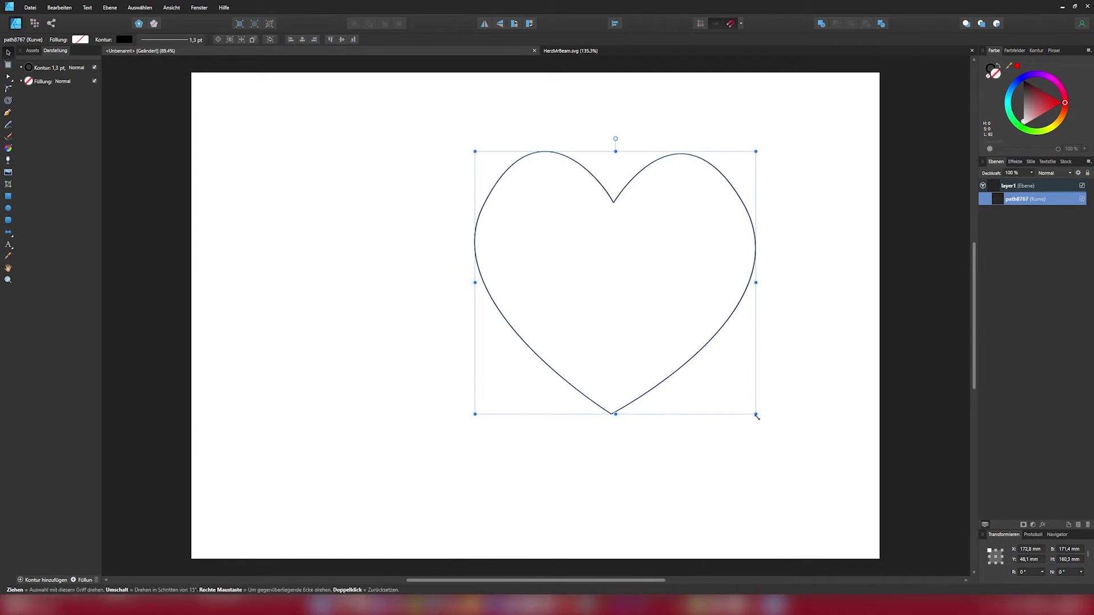
mouse_move(757, 416)
left_mouse_down()
mouse_move(531, 193)
mouse_move(482, 165)
mouse_move(560, 249)
left_mouse_up()
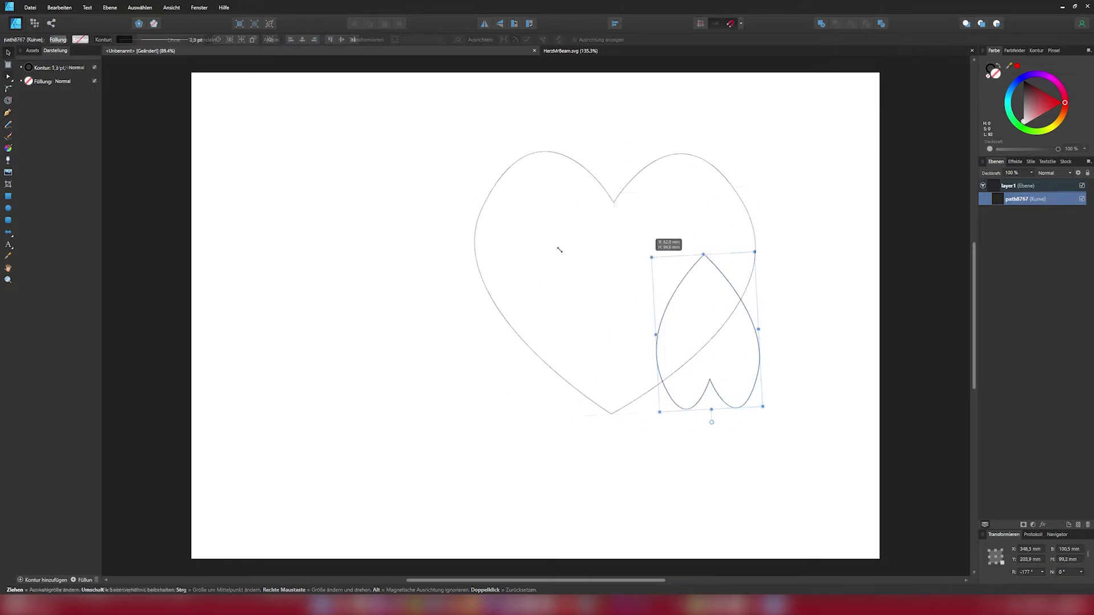
key("ctrl+z")
- Reshape the heart by dragging its top dip, bottom point and left side nodes
key("a")
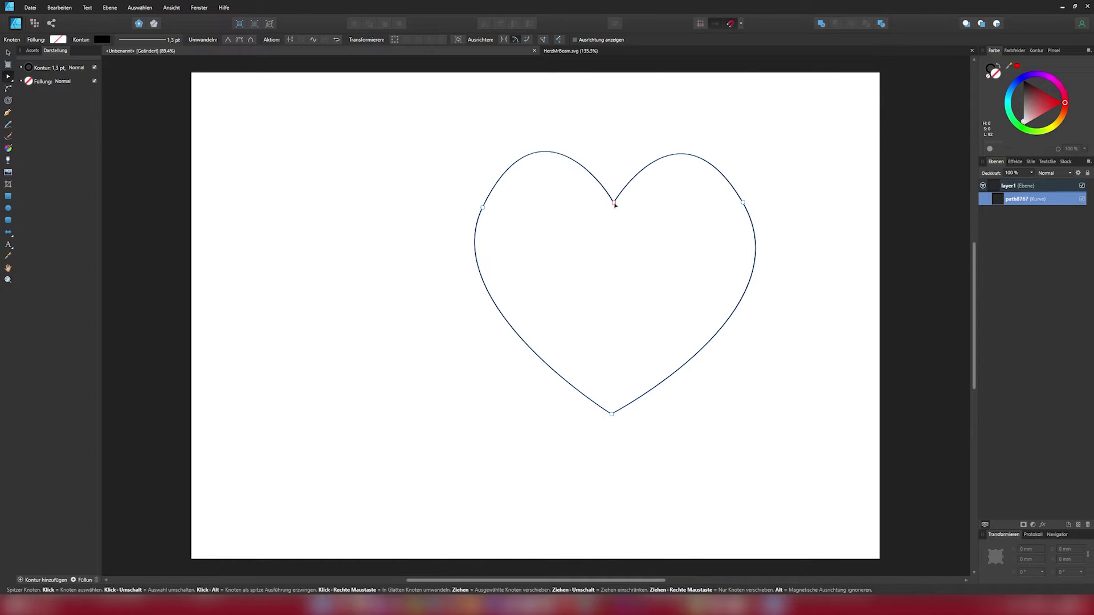
left_click_drag(615, 205, 616, 276)
left_click_drag(612, 415, 617, 490)
left_click_drag(523, 370, 493, 365)
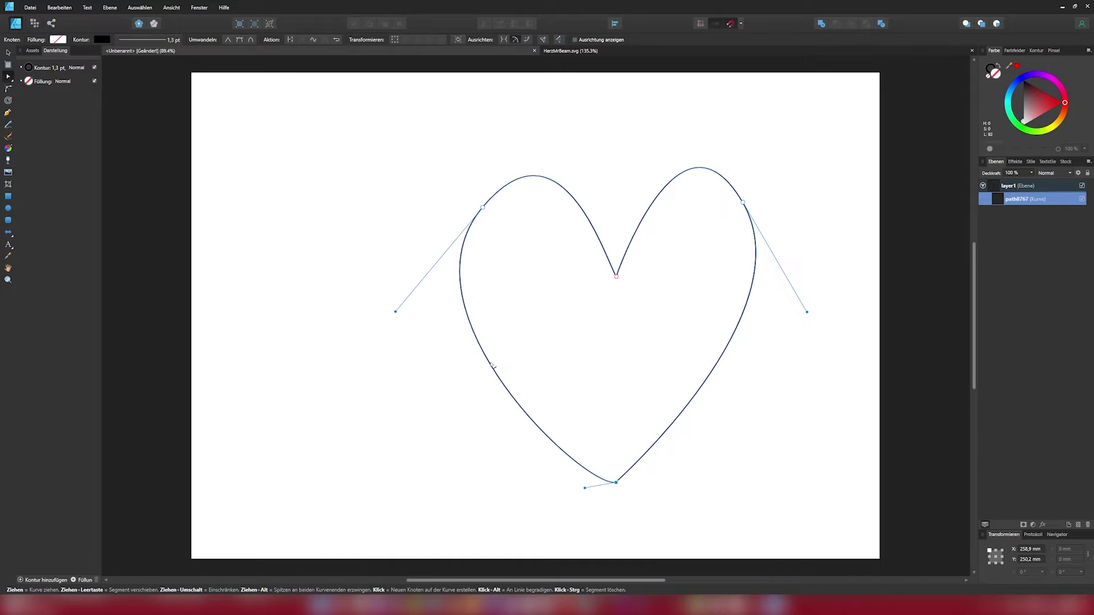
- Draw a light-grey rectangle and enlarge it from its top-left corner
key("m")
left_click_drag(451, 188, 738, 383)
mouse_move(451, 188)
left_mouse_down()
mouse_move(364, 193)
mouse_move(441, 190)
left_mouse_up()
- Convert the rectangle to curves, pull its top-left corner out, and shift the three hearts right
right_click(528, 230)
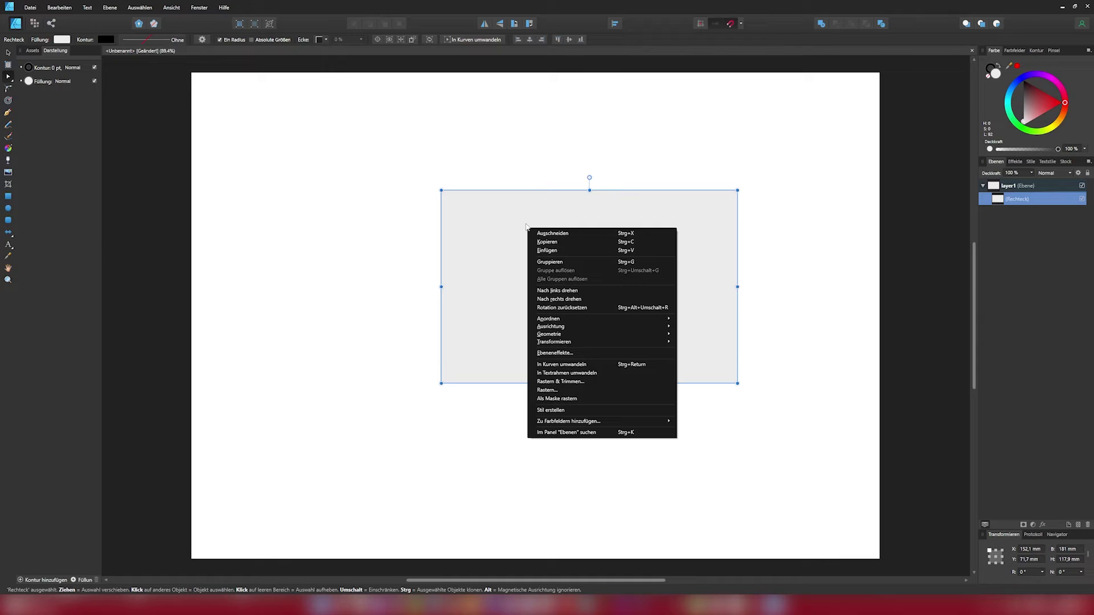
left_click(552, 365)
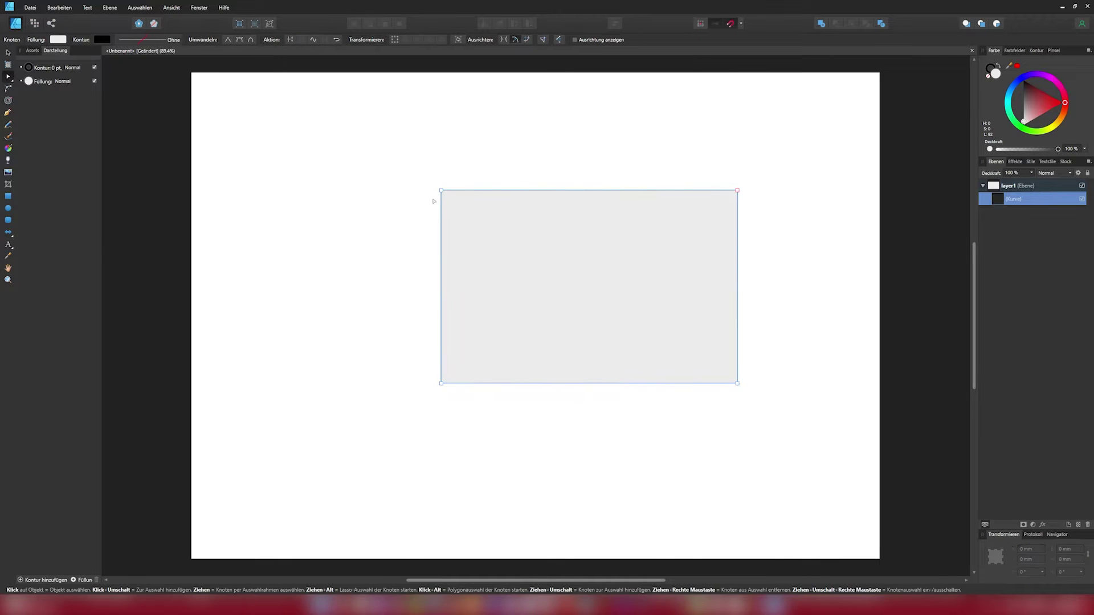
left_click_drag(442, 190, 355, 143)
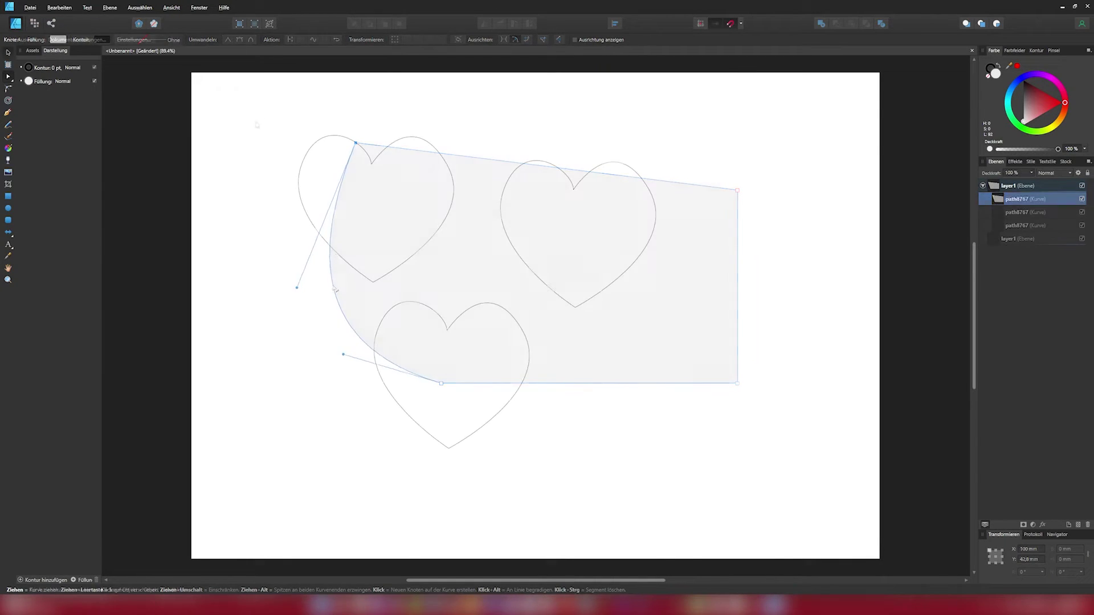
left_click_drag(271, 100, 682, 480)
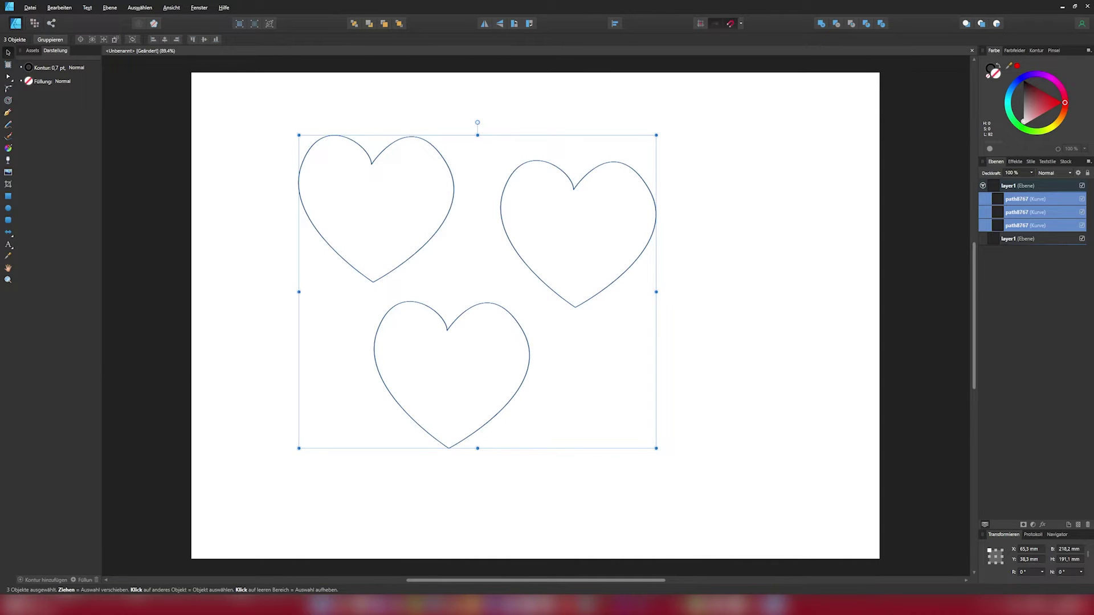
left_click_drag(331, 247, 452, 247)
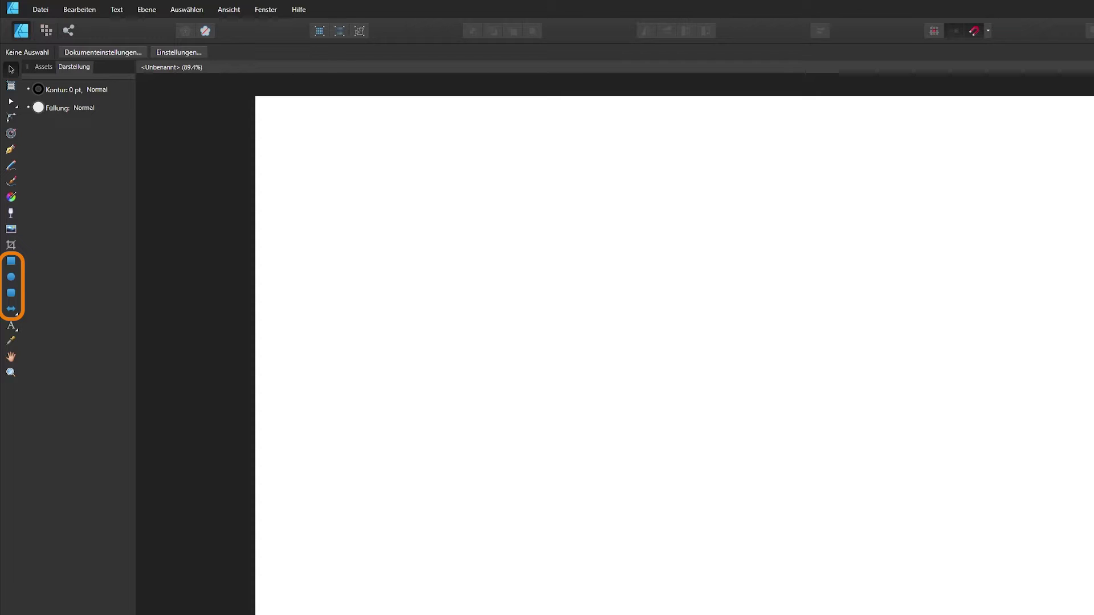
- Choose the Rectangle tool from the shapes flyout and drag out a light-grey rectangle
left_click(14, 312)
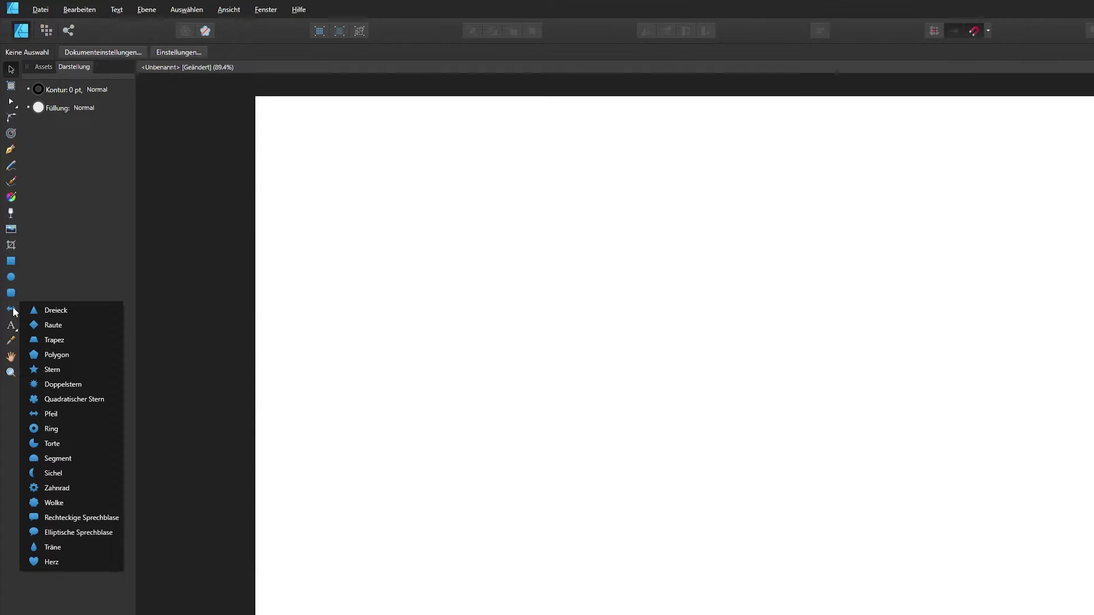
left_click(8, 197)
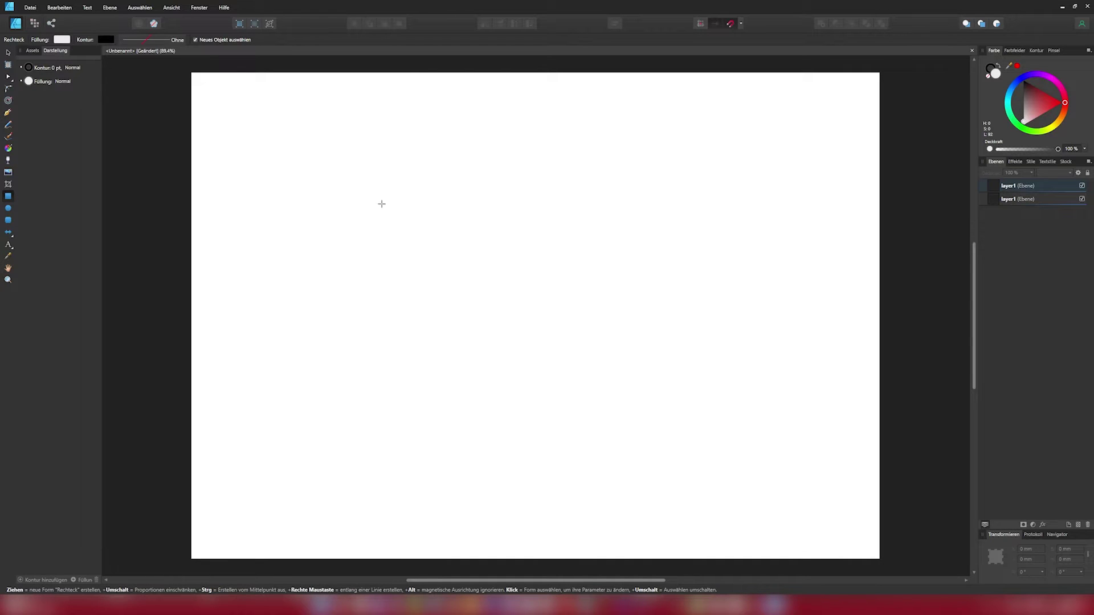
left_click_drag(381, 203, 645, 419)
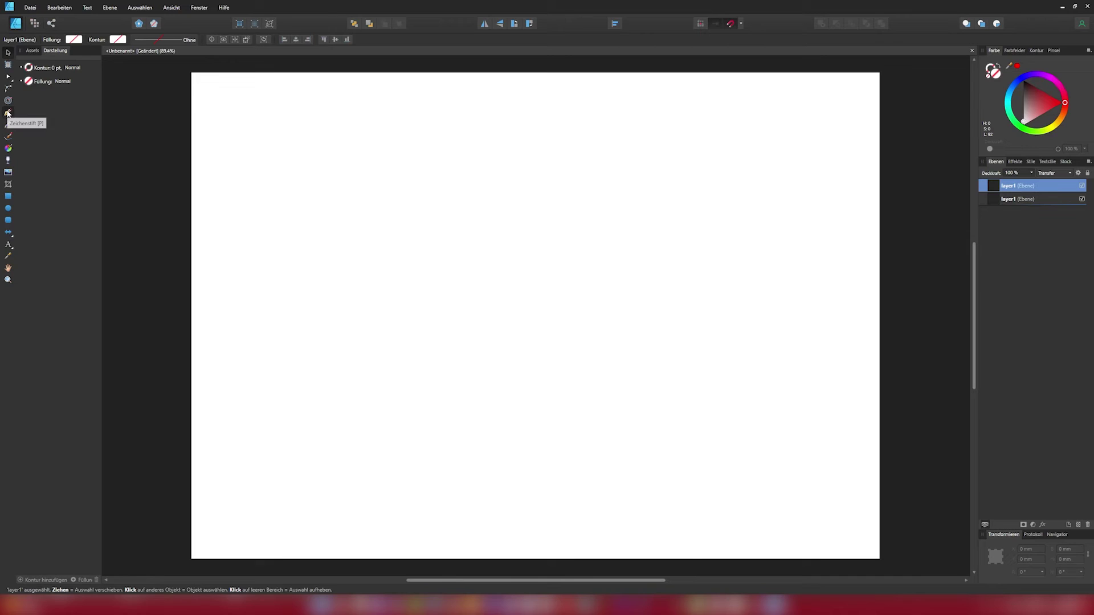
- Draw a closed curved shape node by node with the Pen tool
left_click(8, 112)
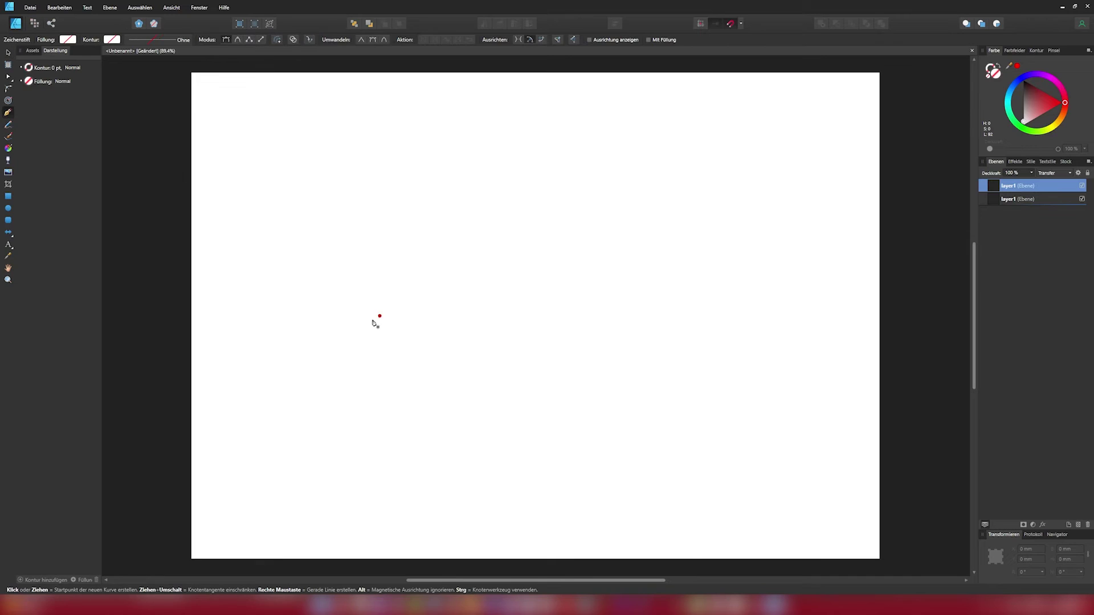
left_click(418, 330)
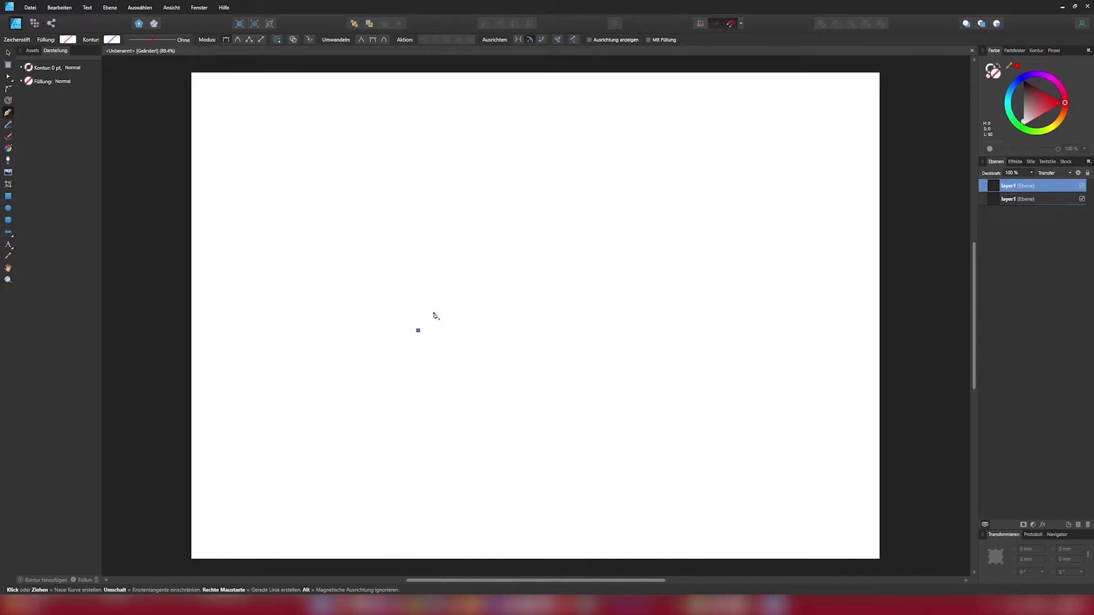
left_click(525, 241)
left_click_drag(623, 257, 621, 365)
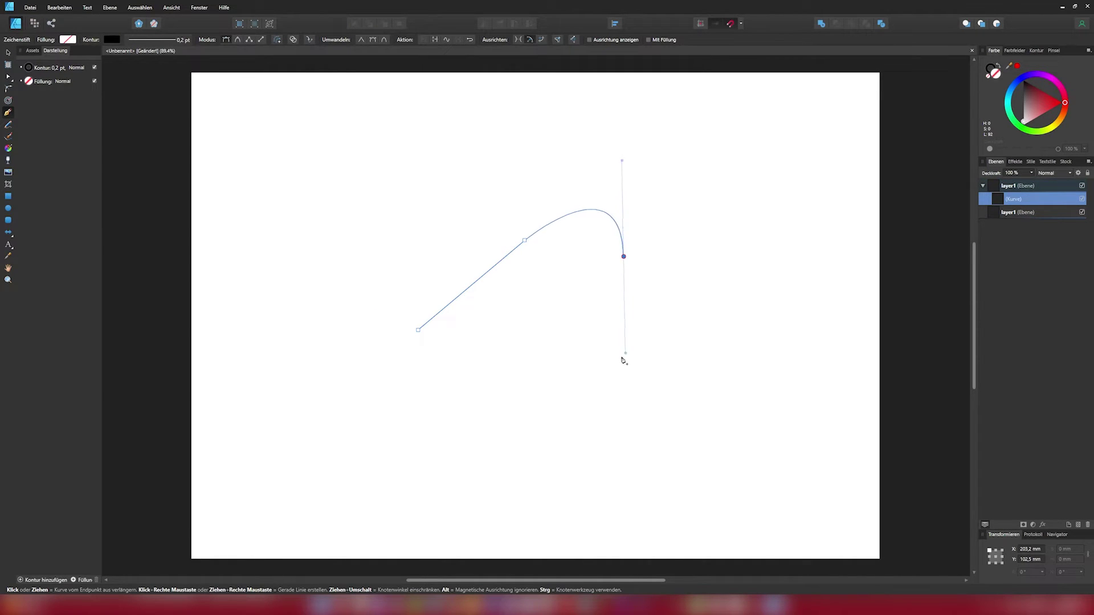
left_click_drag(516, 345, 477, 344)
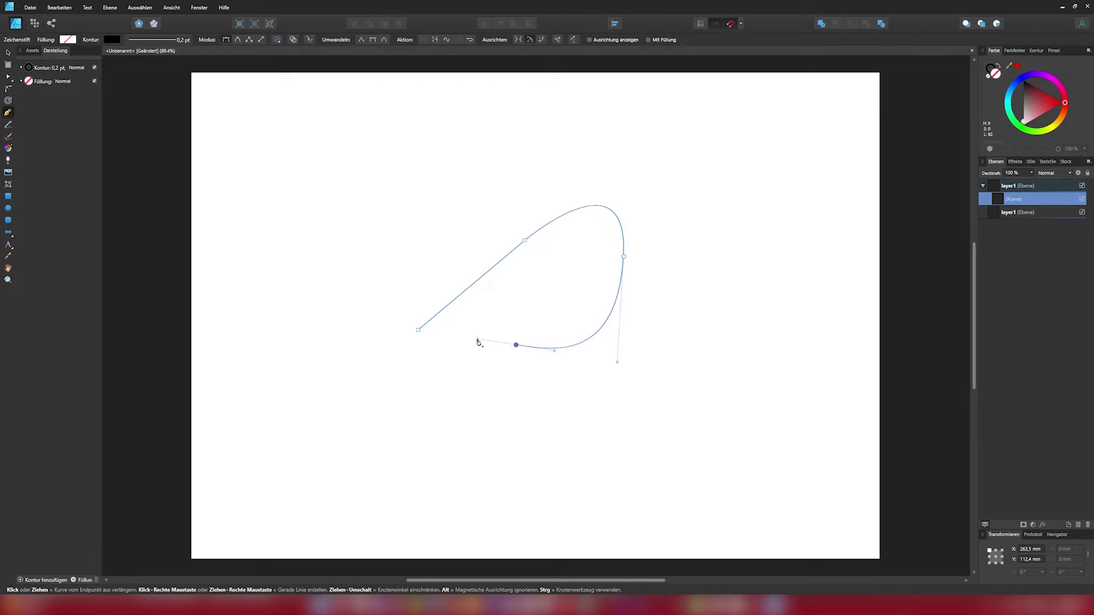
left_click(418, 330)
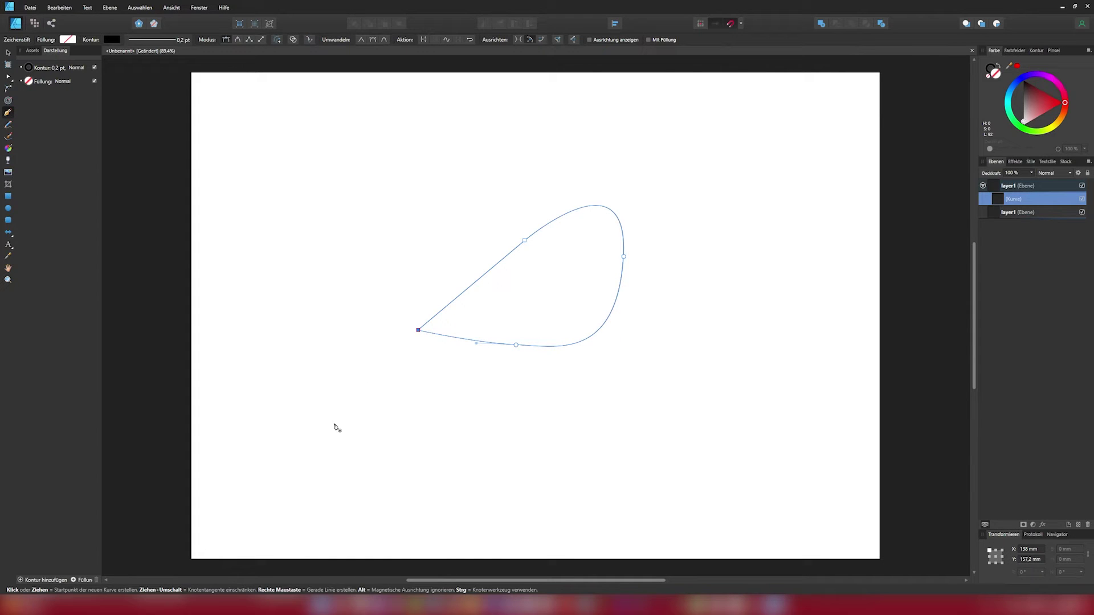
- Discard the curve and sketch a freehand stroke with the Pencil tool
key("n")
key("Delete")
mouse_move(471, 357)
left_mouse_down()
mouse_move(629, 228)
mouse_move(472, 356)
left_mouse_up()
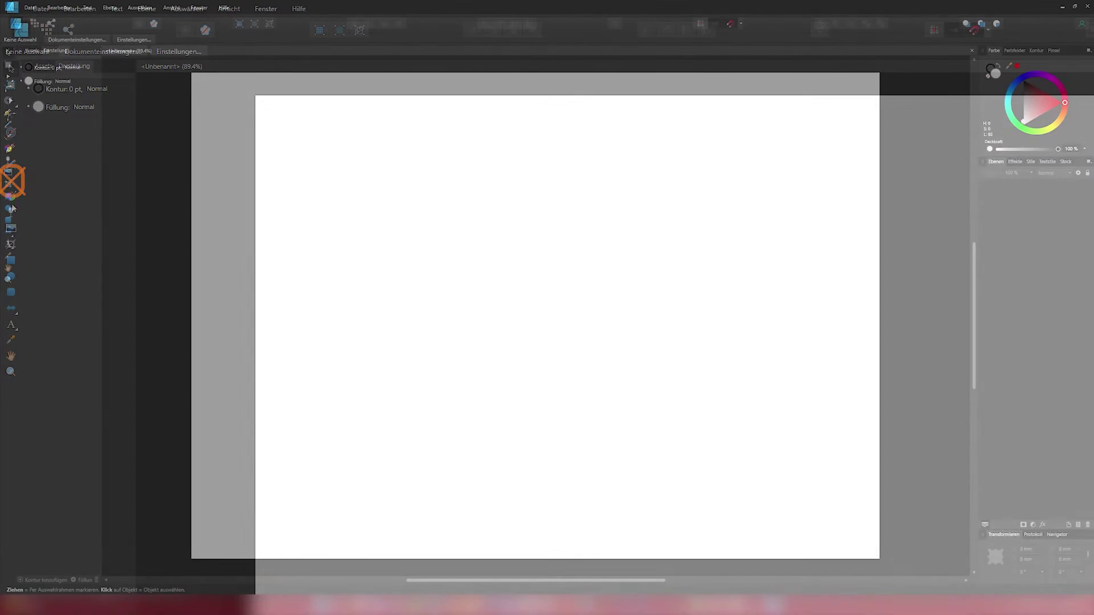
- Add 'Mr Beam' artistic text, enlarge it to about 111 pt and reposition it
left_click(8, 245)
left_click(444, 268)
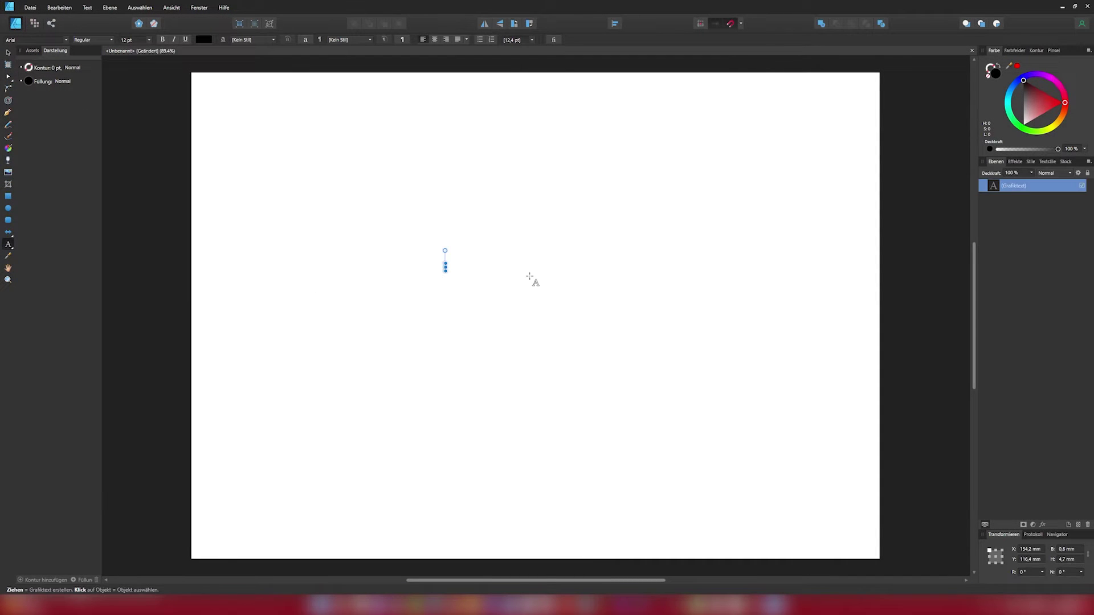
type("Mr Beam")
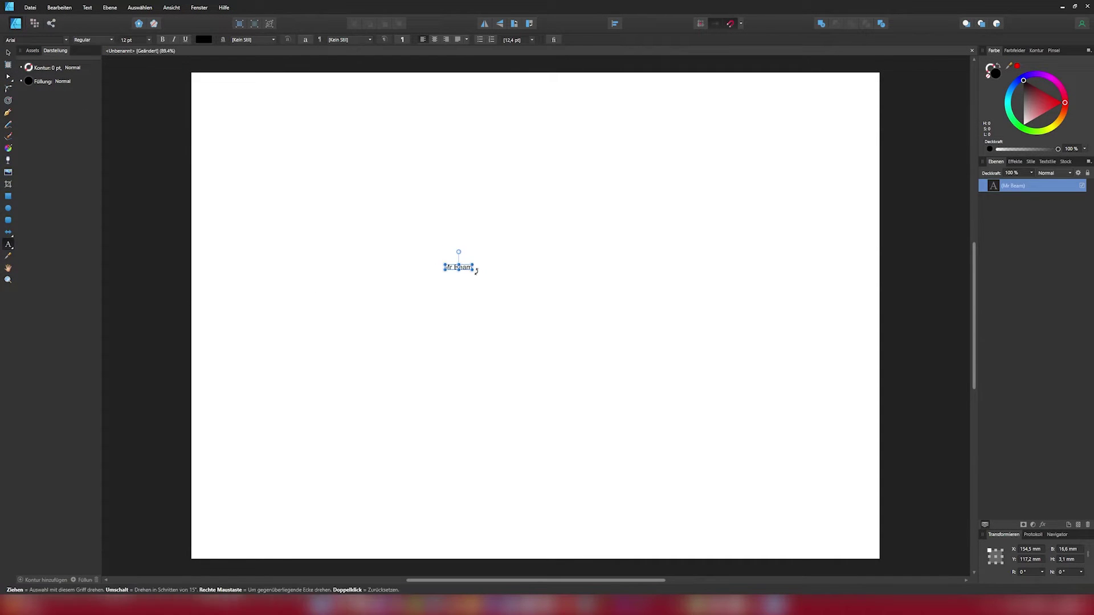
left_click_drag(444, 252, 686, 357)
key("Escape")
left_click_drag(551, 291, 533, 296)
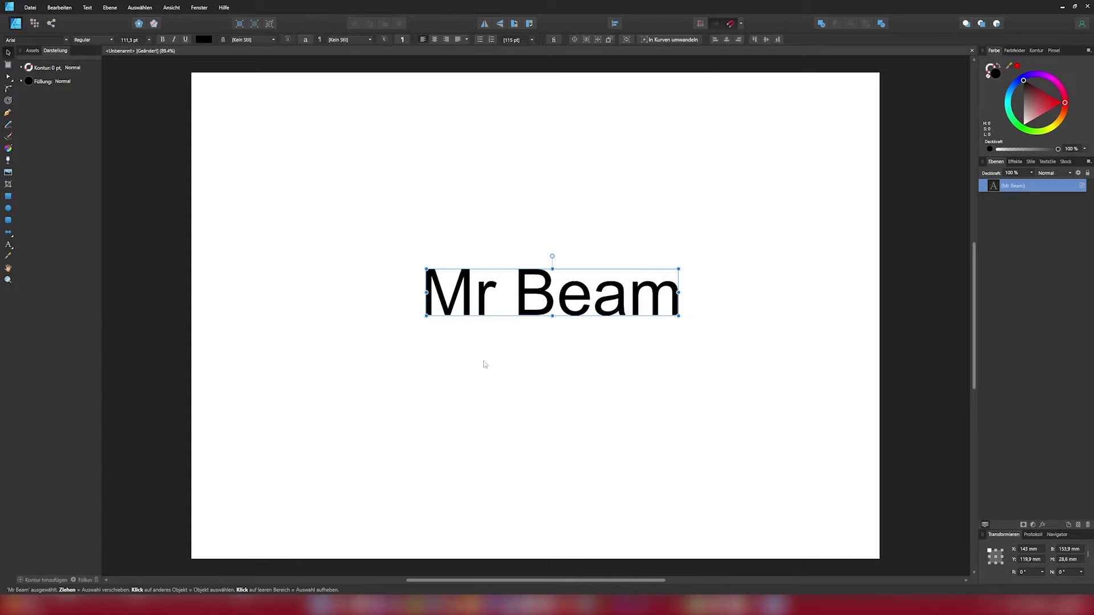
- Convert the lettering to curves, remove its fill and give it a 4.9 pt outline
right_click(533, 295)
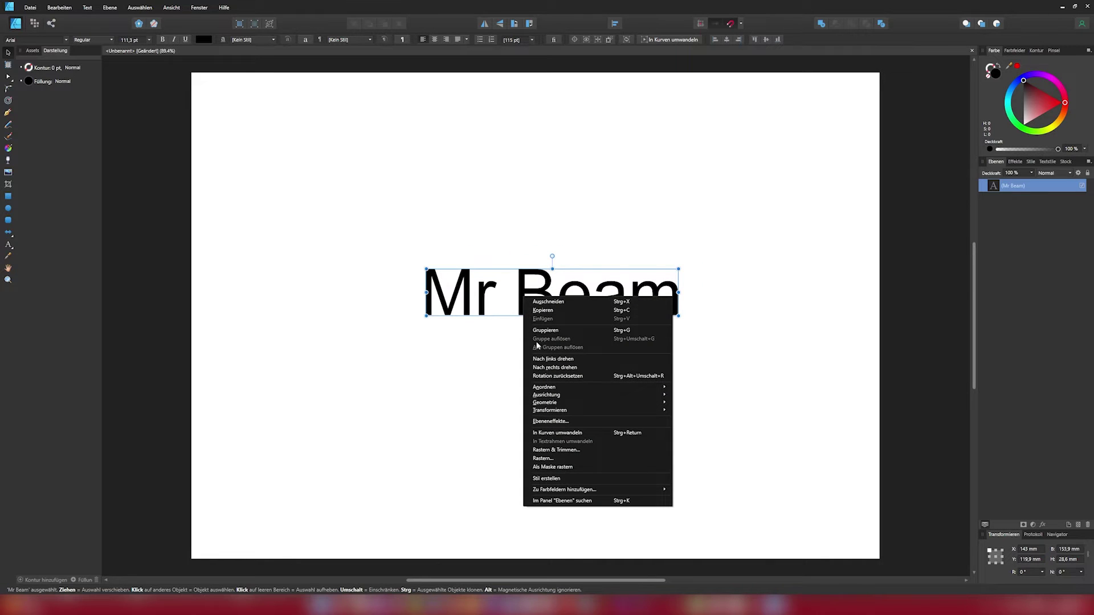
left_click(562, 434)
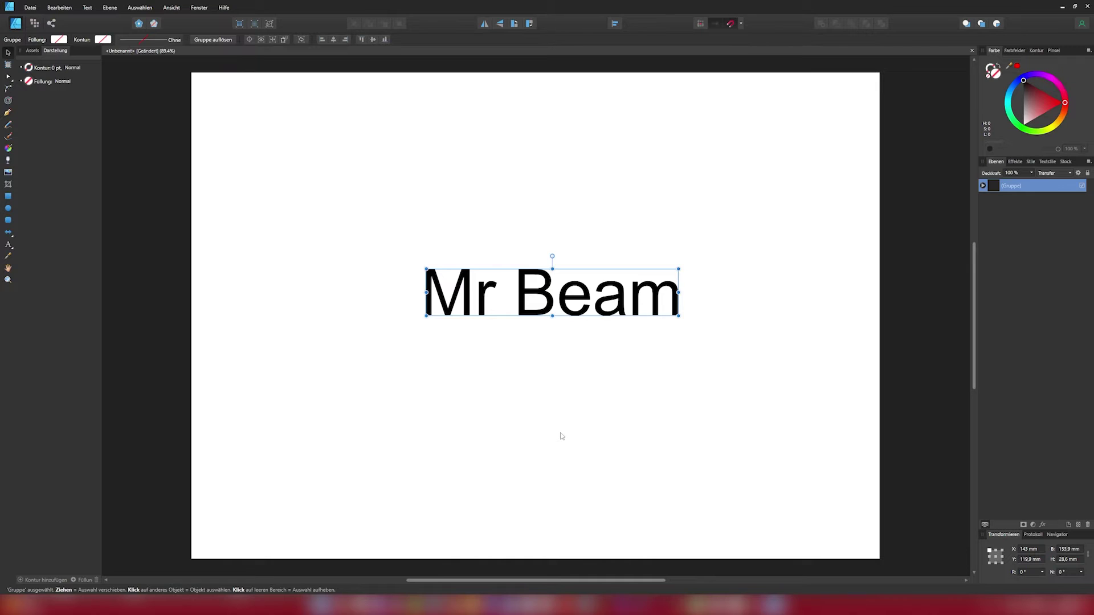
left_click(46, 82)
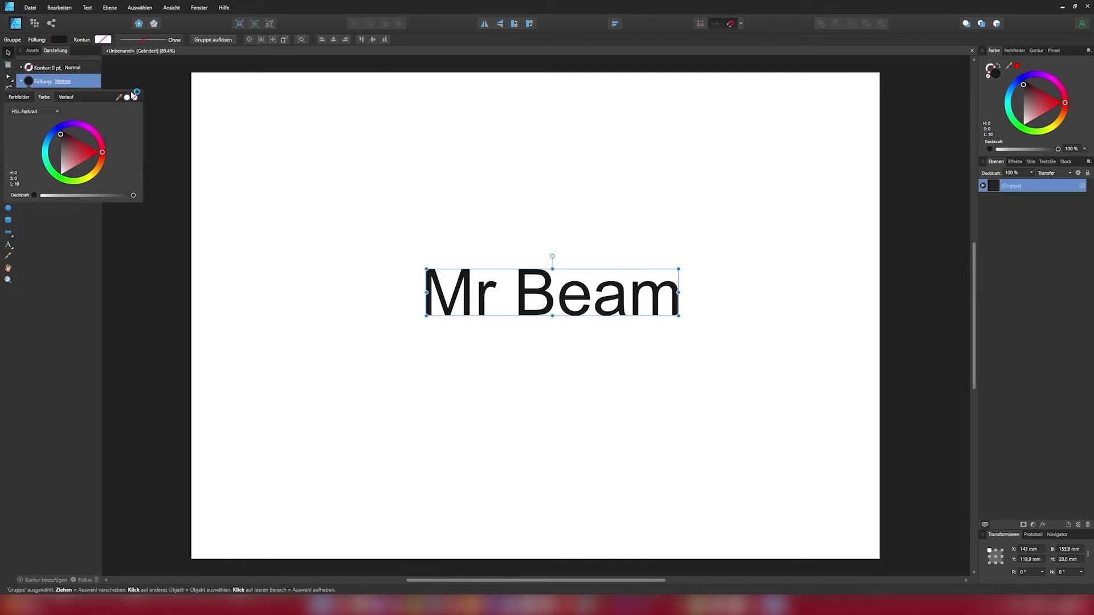
left_click(134, 98)
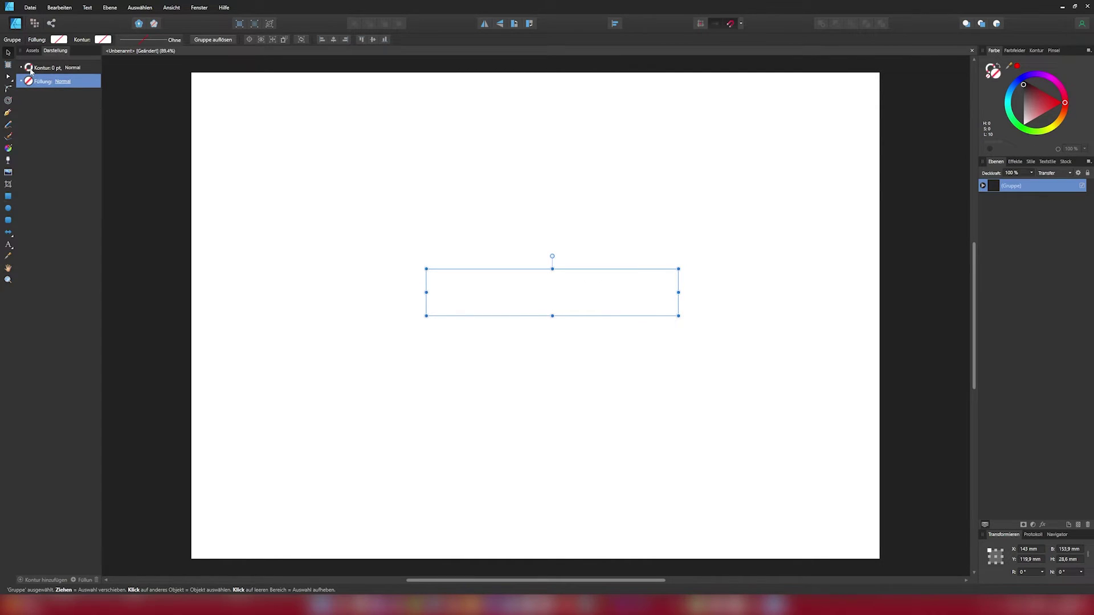
left_click(32, 72)
left_click(57, 69)
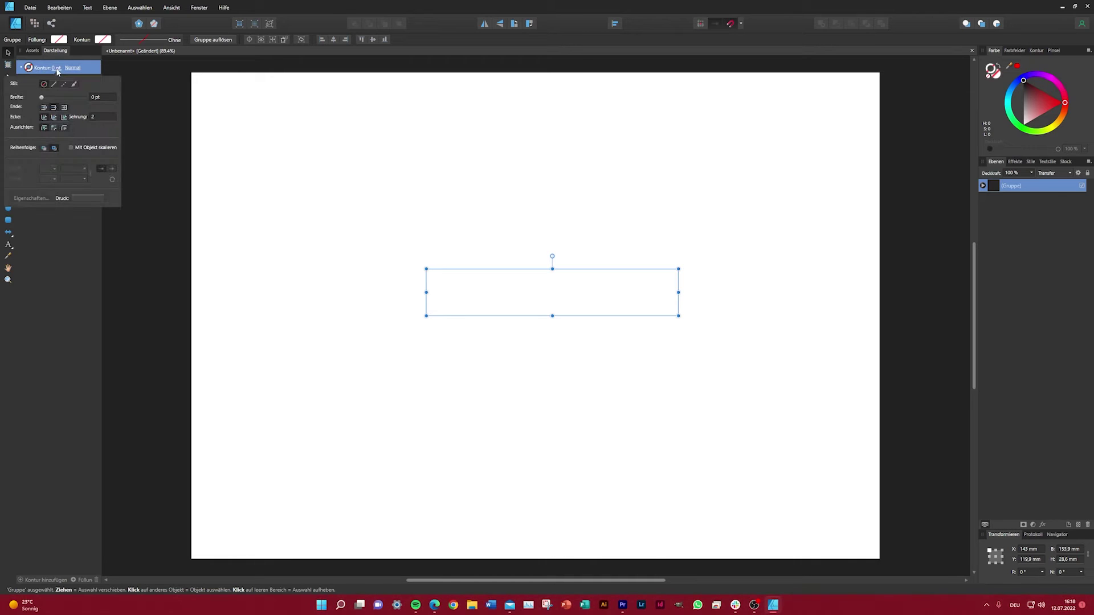
left_click_drag(41, 98, 56, 98)
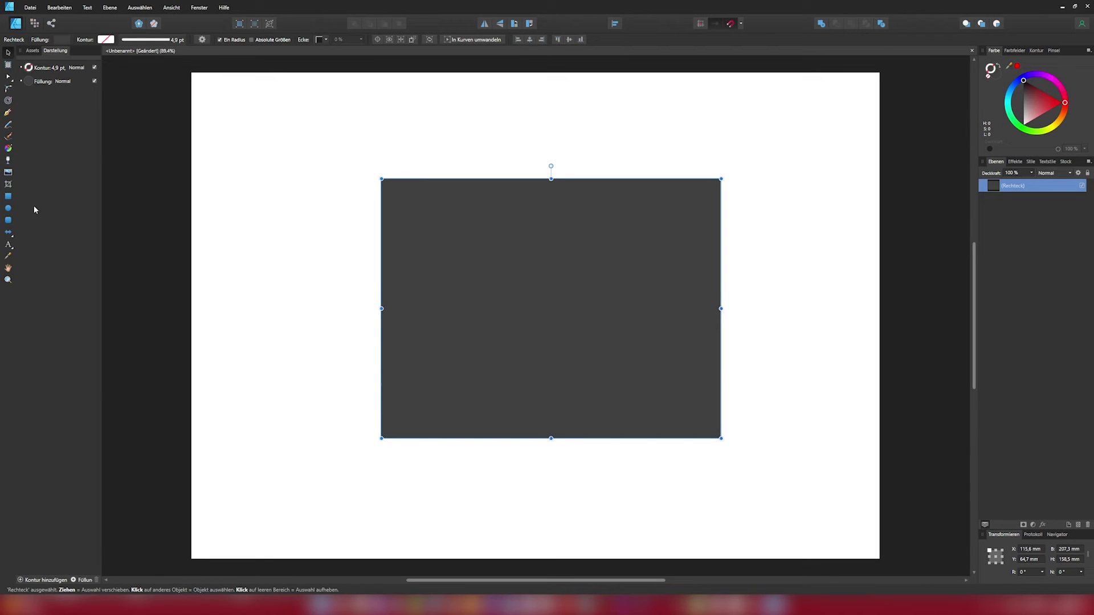
- Remove the rectangle's fill and make its stroke black
left_click(30, 83)
left_click(30, 82)
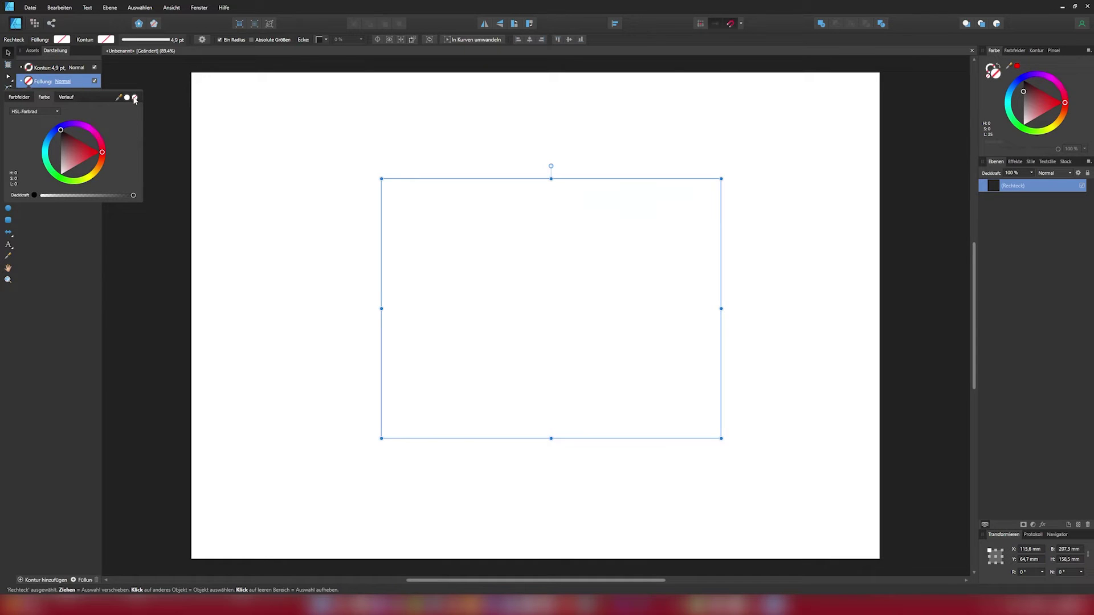
left_click(29, 72)
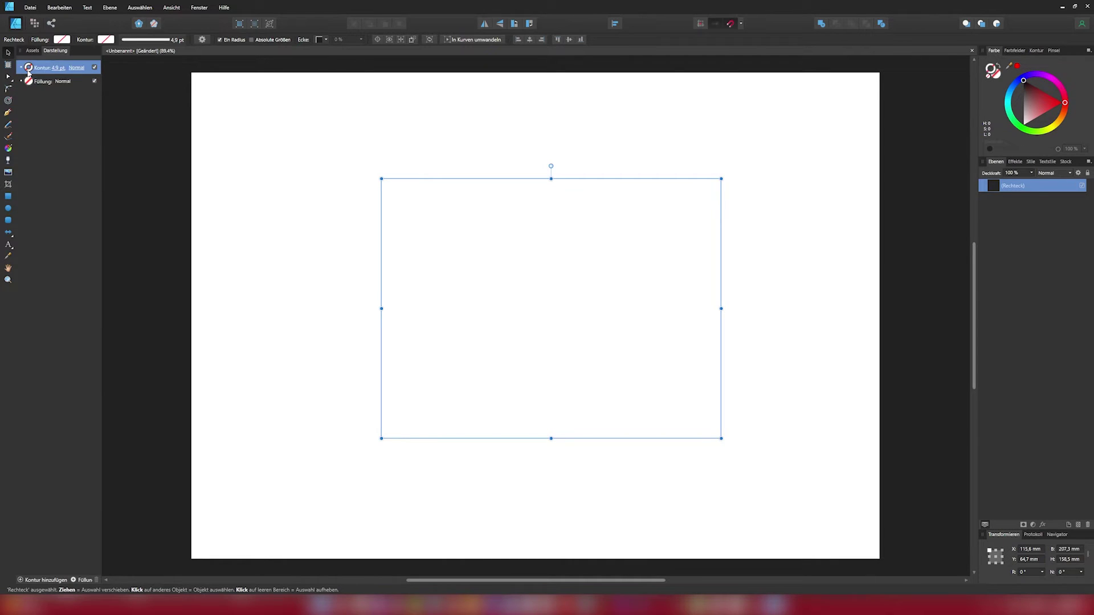
left_click(28, 72)
left_click(10, 121)
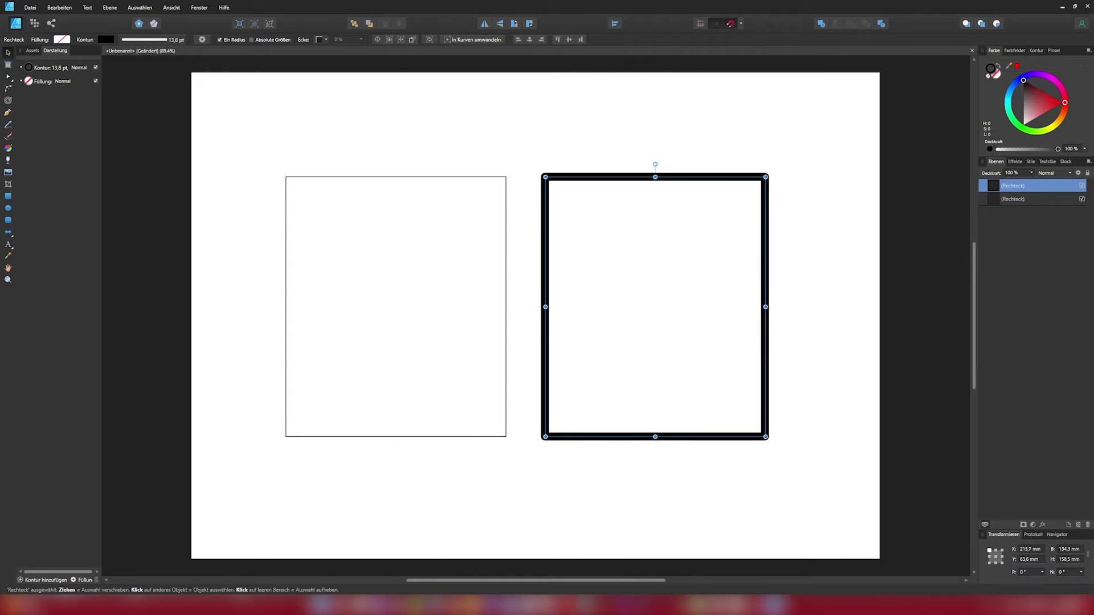
- Try inside and centred stroke alignment, then make the right rectangle's stroke dashed
left_click(58, 69)
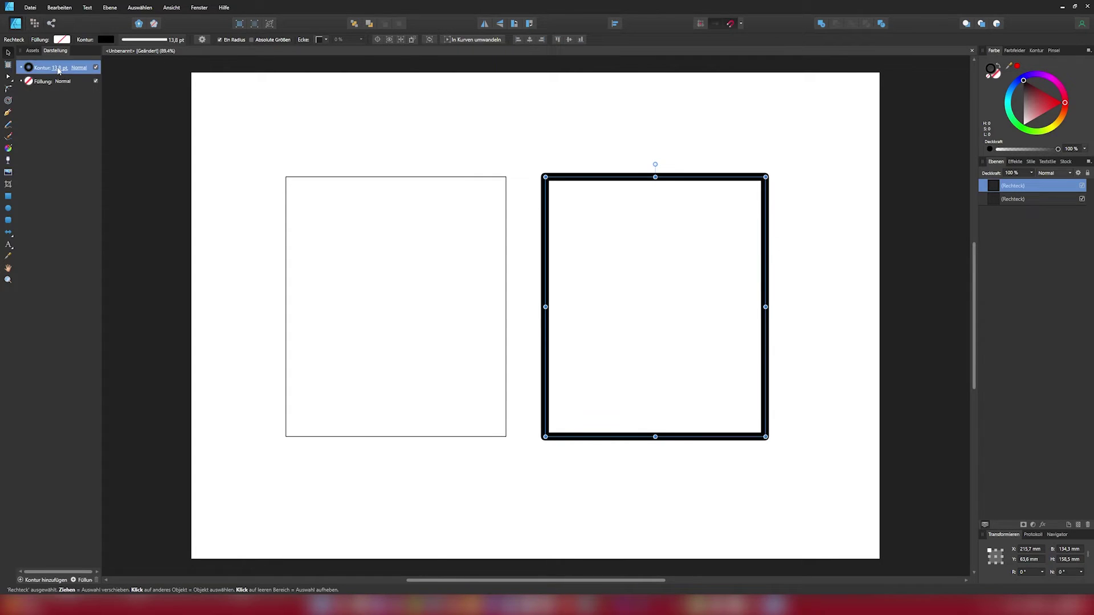
left_click(59, 69)
left_click(55, 129)
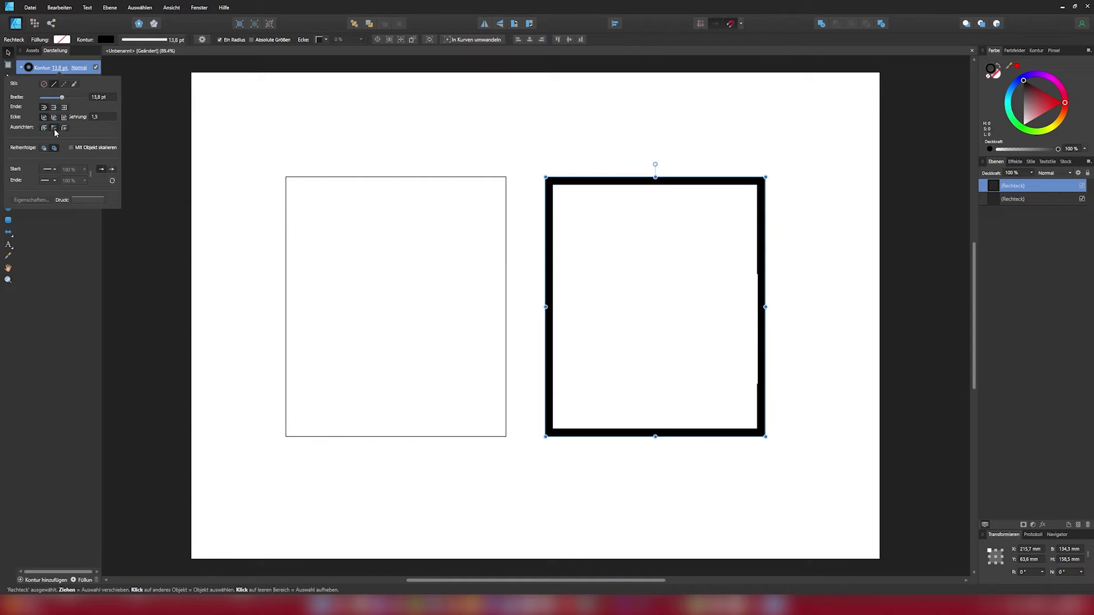
left_click(45, 129)
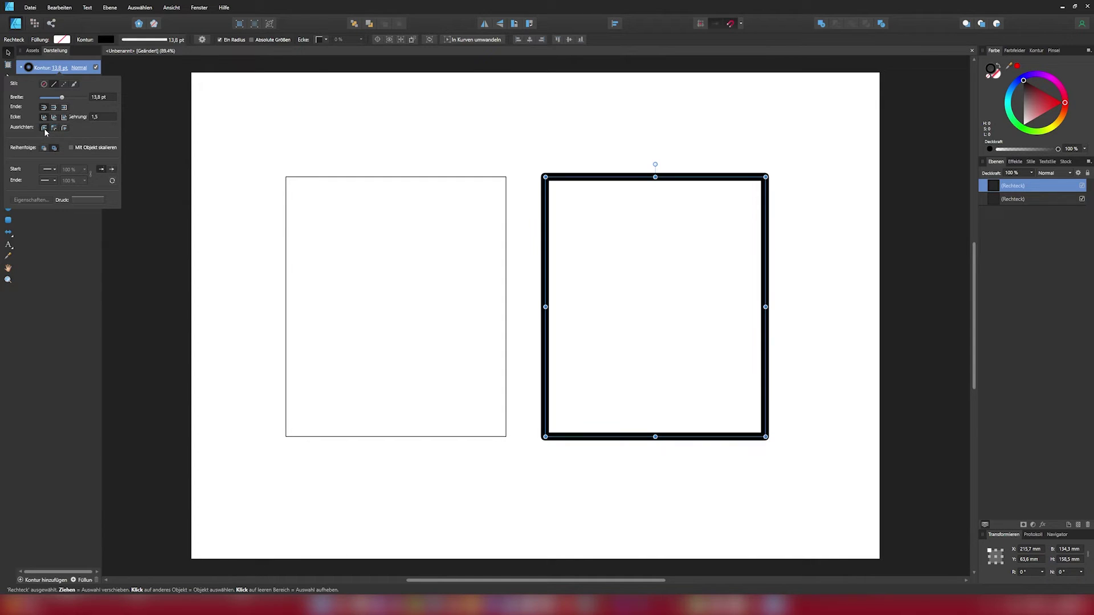
left_click(65, 85)
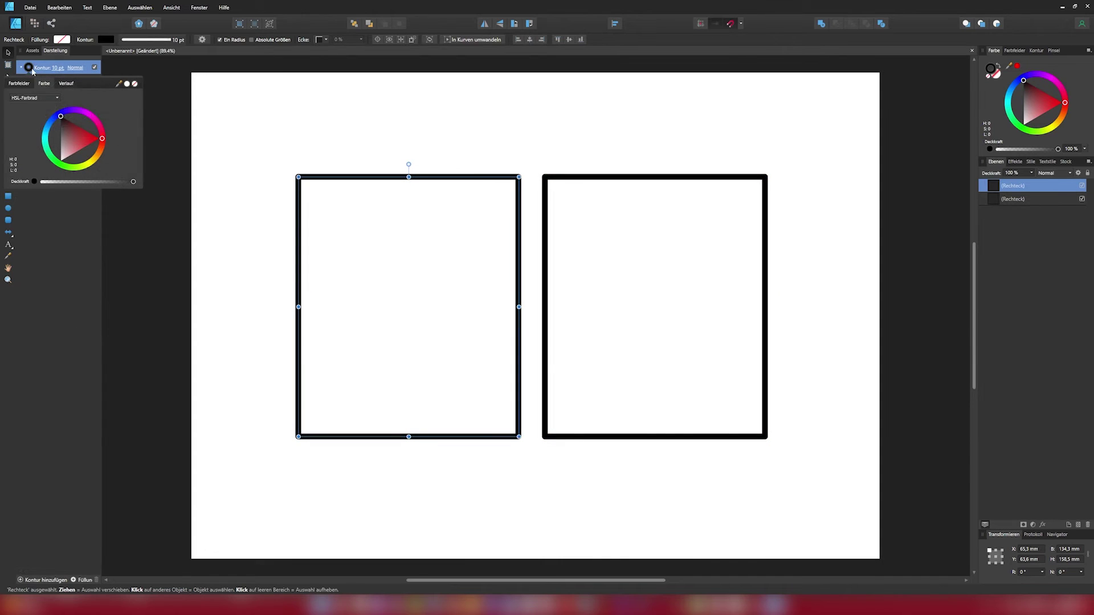
- Colour the left rectangle's stroke red and the right rectangle's stroke blue
left_click_drag(63, 125, 98, 139)
left_click(228, 219)
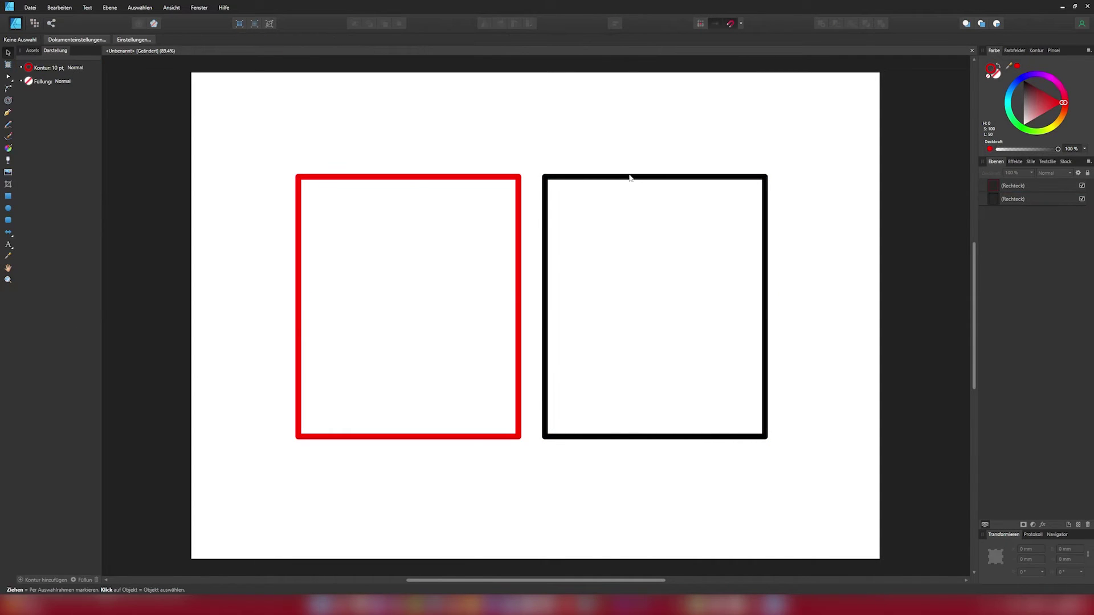
left_click(630, 176)
left_click(33, 71)
left_click(59, 115)
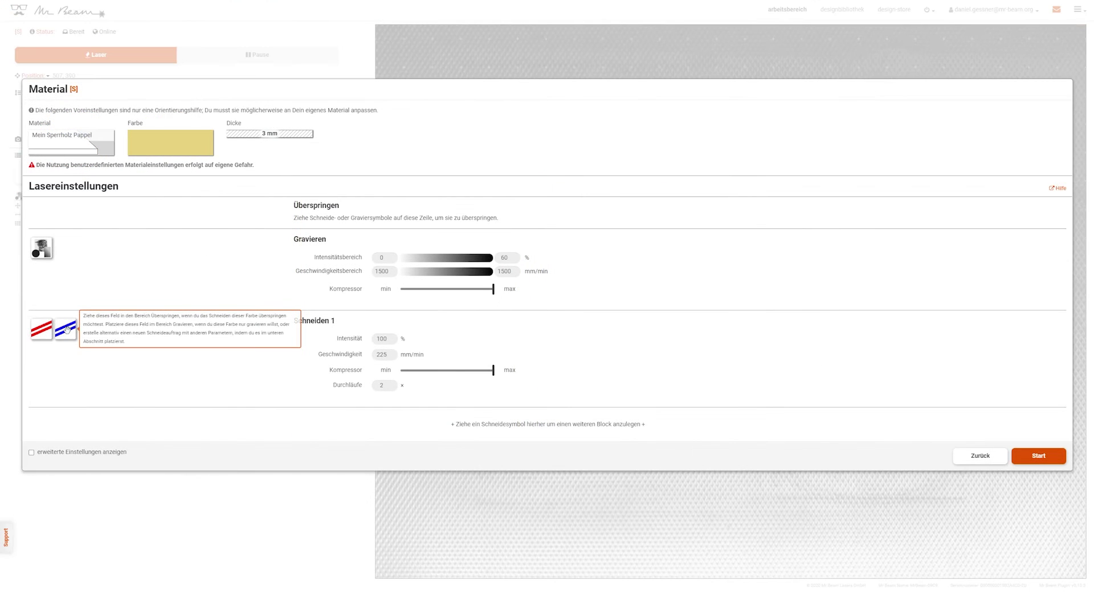
- In Lasereinstellungen, move the blue colour into Gravieren and the photo into Überspringen
left_click_drag(86, 254, 44, 215)
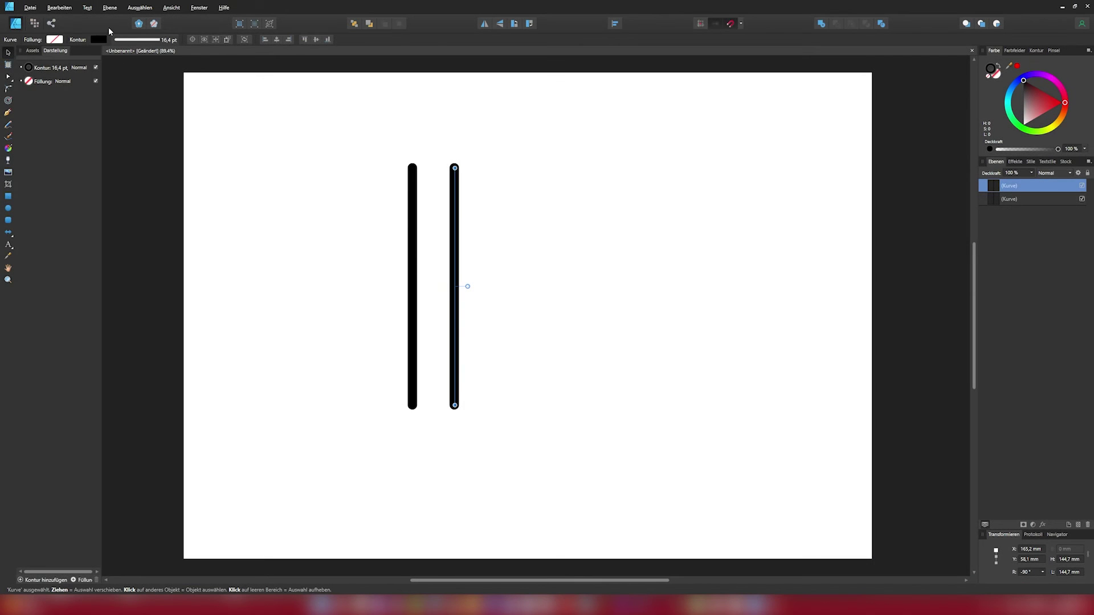
- Expand the right-hand line's stroke and set its stroke width to 3.6 pt
left_click(110, 8)
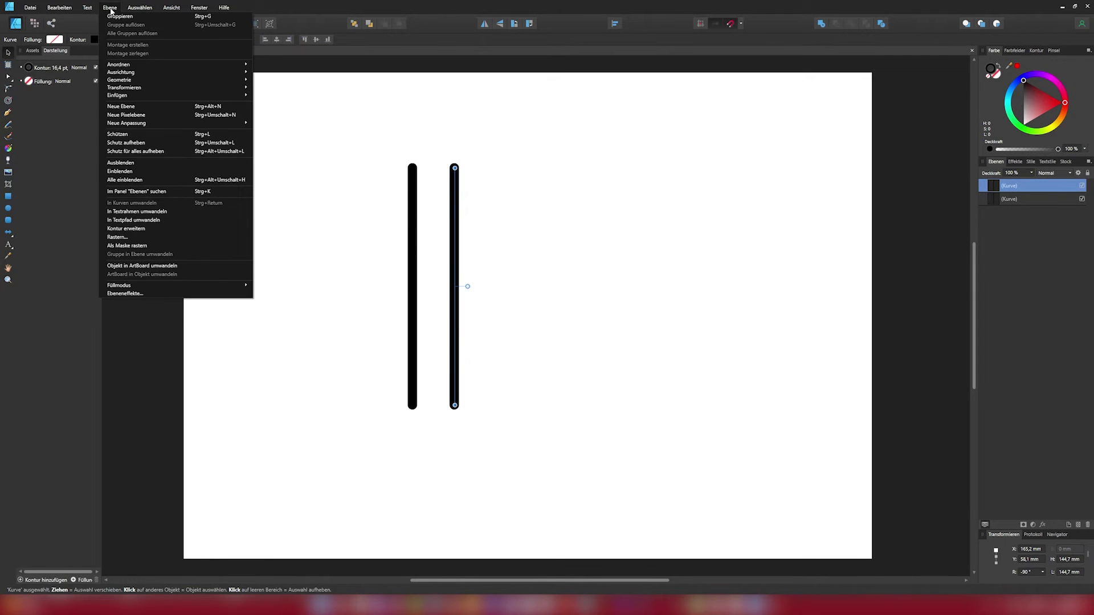
left_click(131, 229)
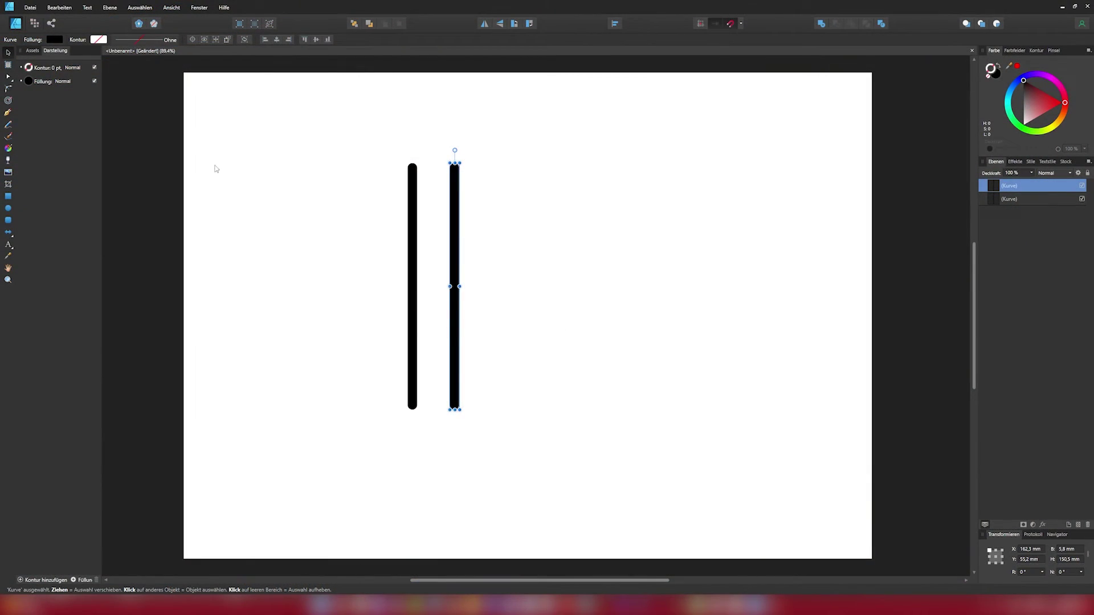
left_click(30, 71)
left_click(58, 69)
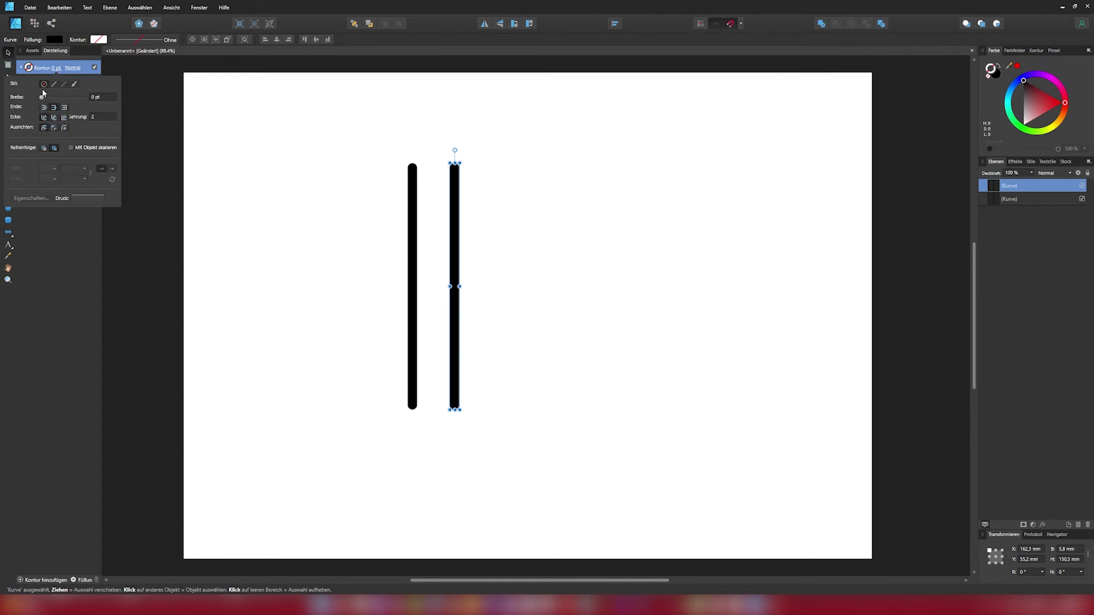
left_click_drag(43, 93, 53, 100)
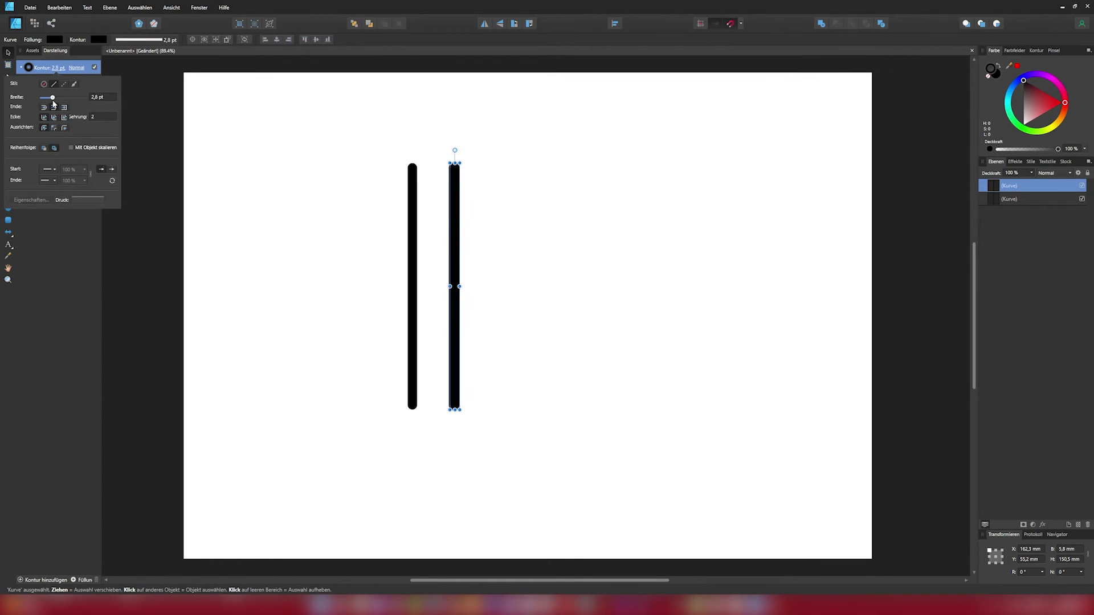
left_click_drag(54, 101, 54, 100)
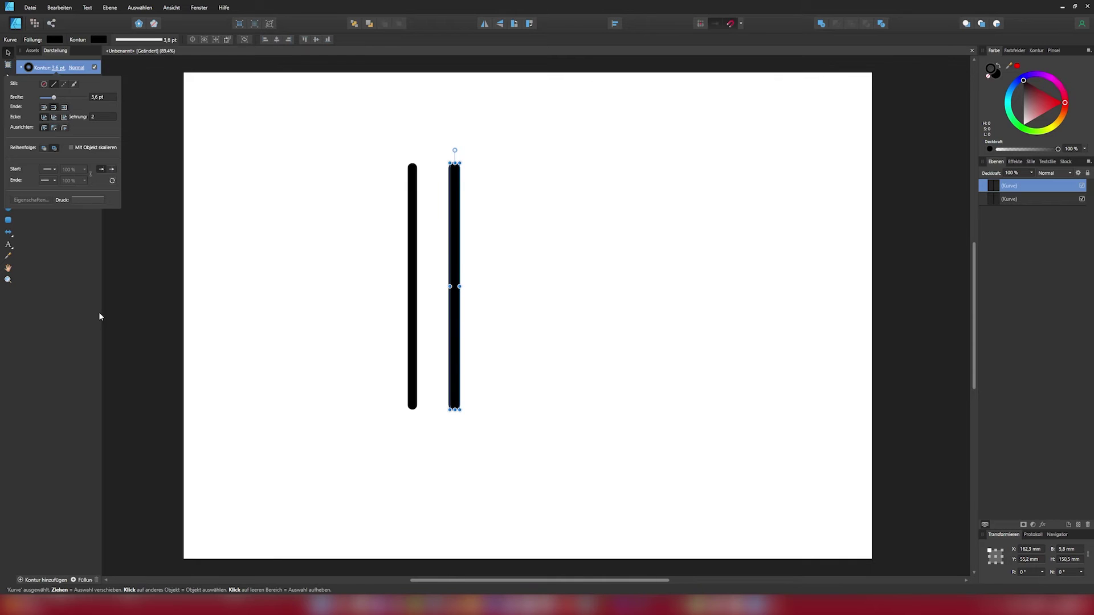
- Set the line's fill to none so only its outline remains
left_click(27, 83)
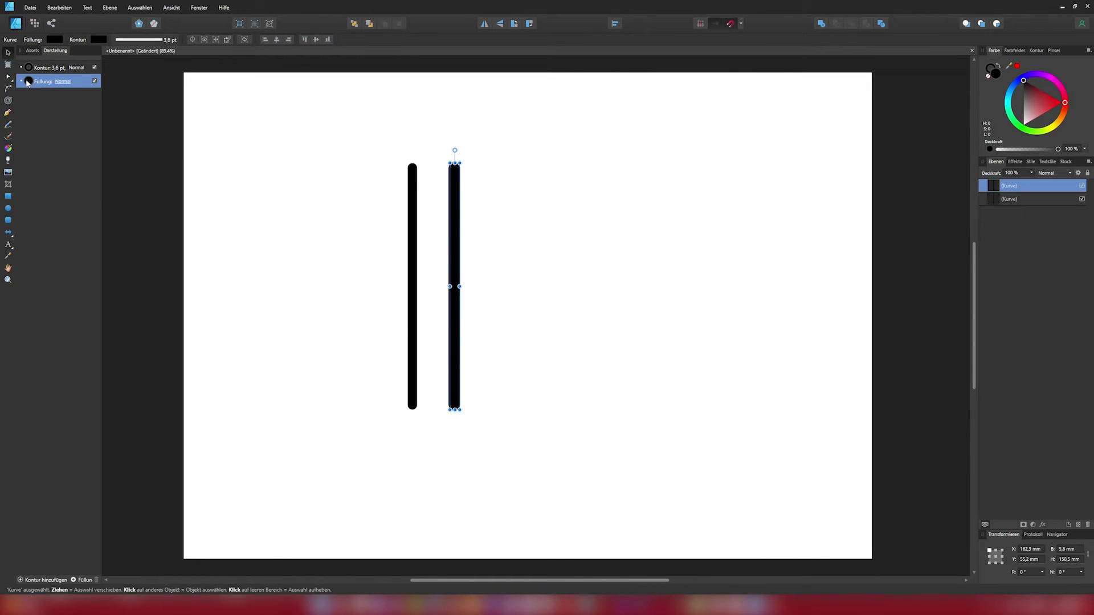
left_click(27, 82)
left_click(134, 98)
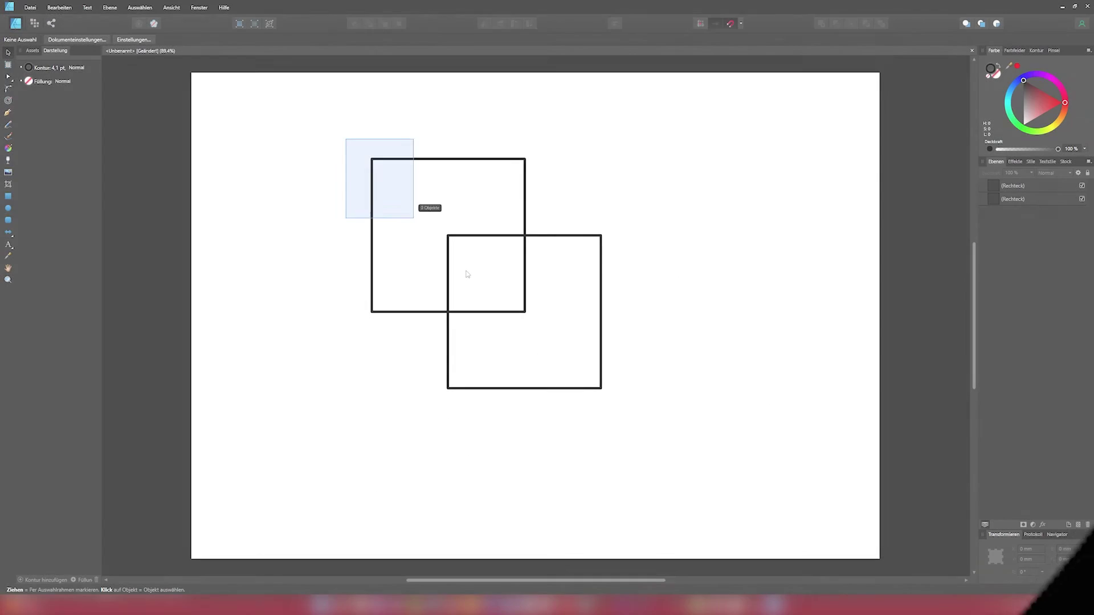
- Select both overlapping rectangles and try intersecting them, undoing the first attempt
left_click_drag(345, 138, 415, 218)
left_click(101, 8)
left_click(308, 82)
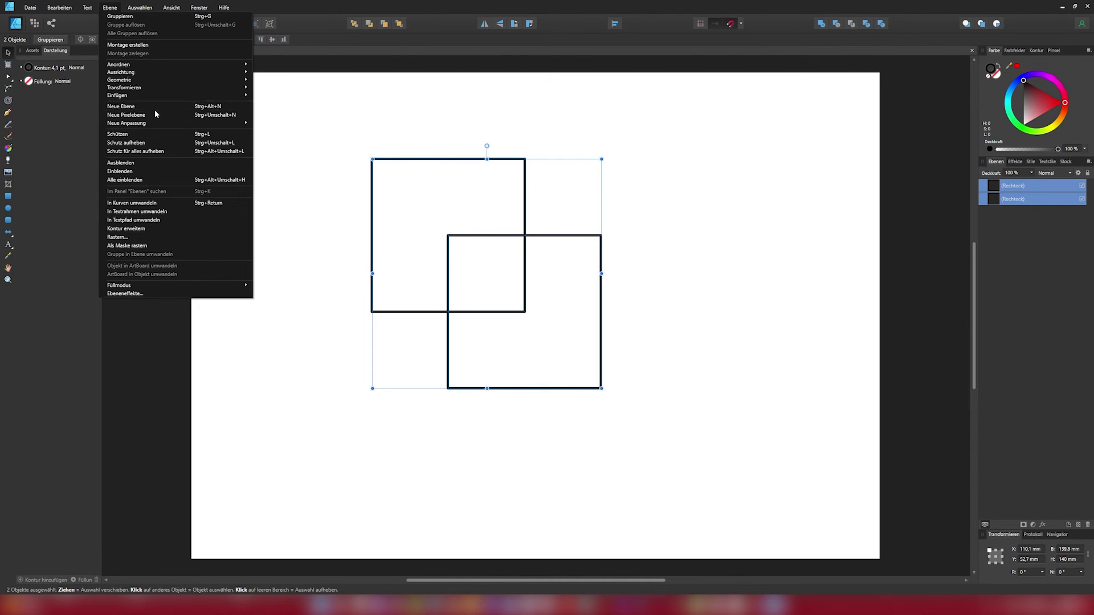
left_click(279, 97)
key("ctrl+z")
left_click(301, 251)
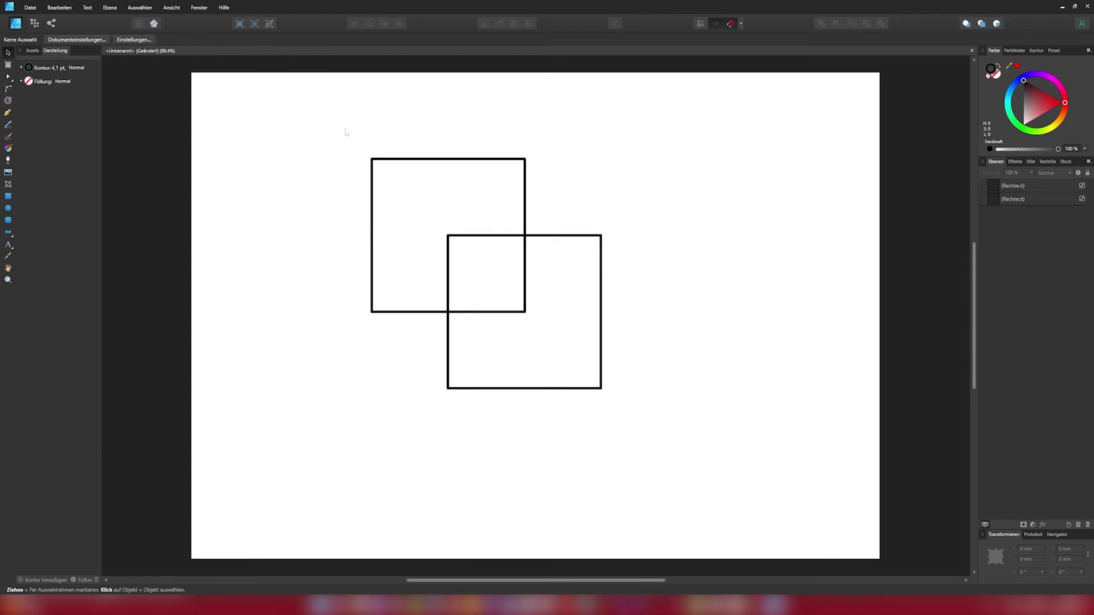
- Reselect both rectangles, merge them with Geometrie > Addieren, then deselect
left_click_drag(346, 133, 628, 437)
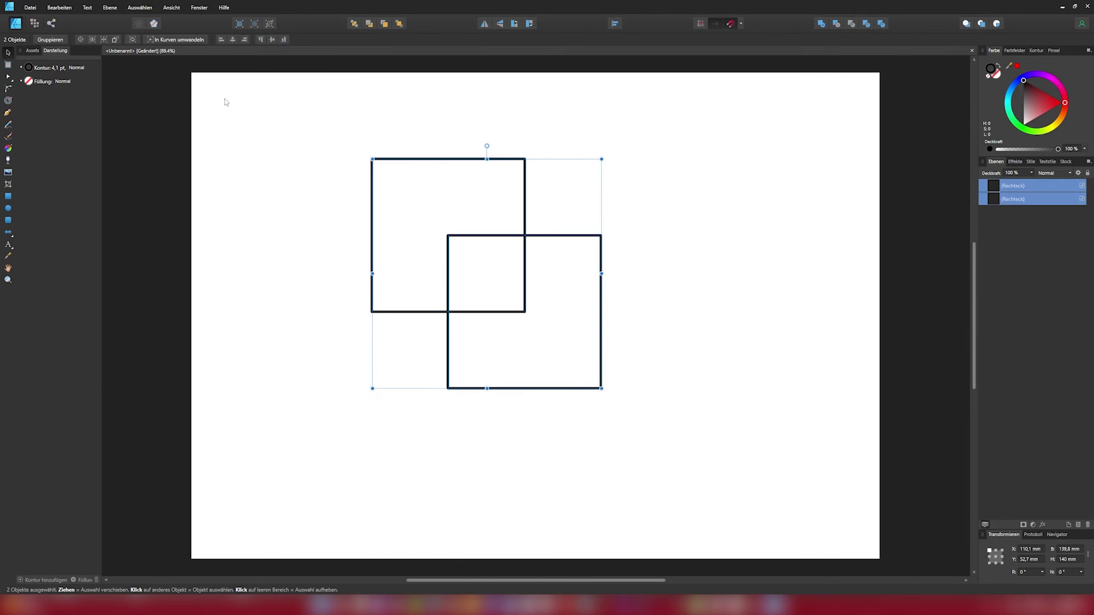
left_click(116, 11)
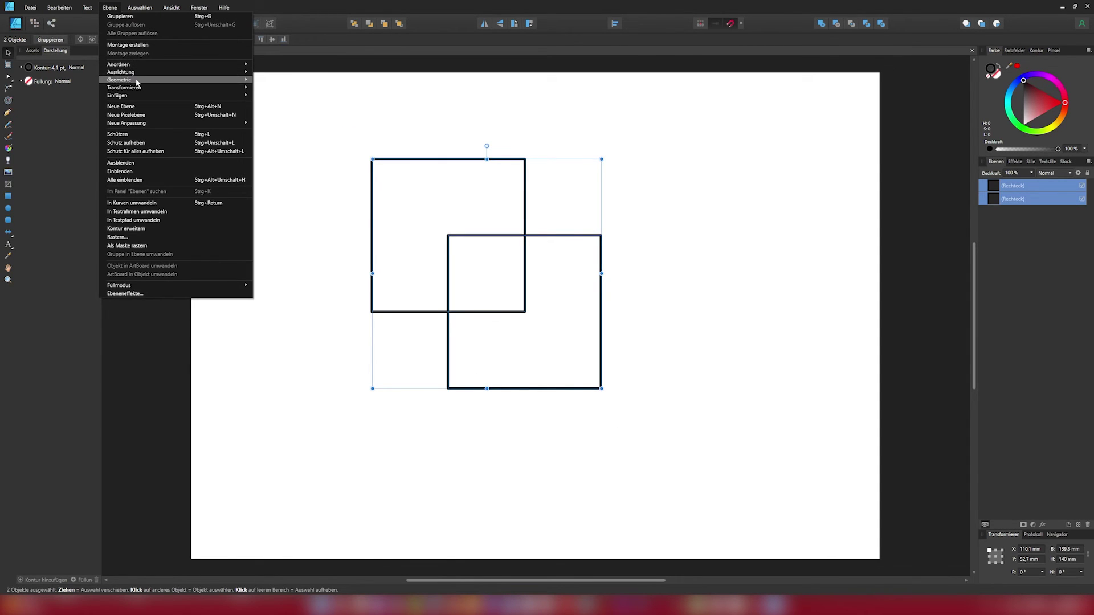
mouse_move(119, 80)
left_click(285, 88)
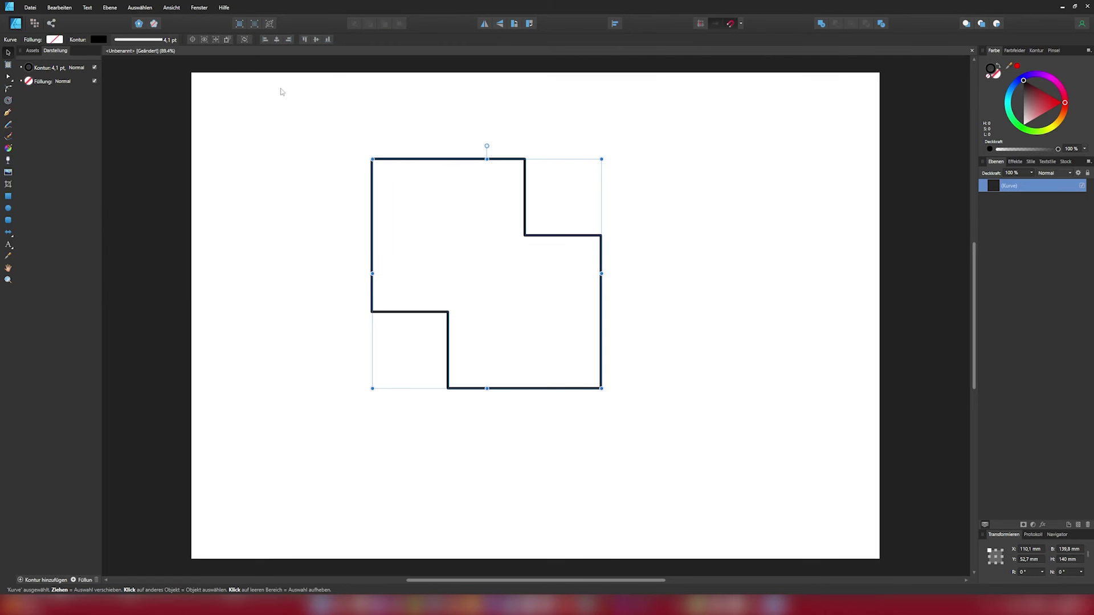
left_click(268, 210)
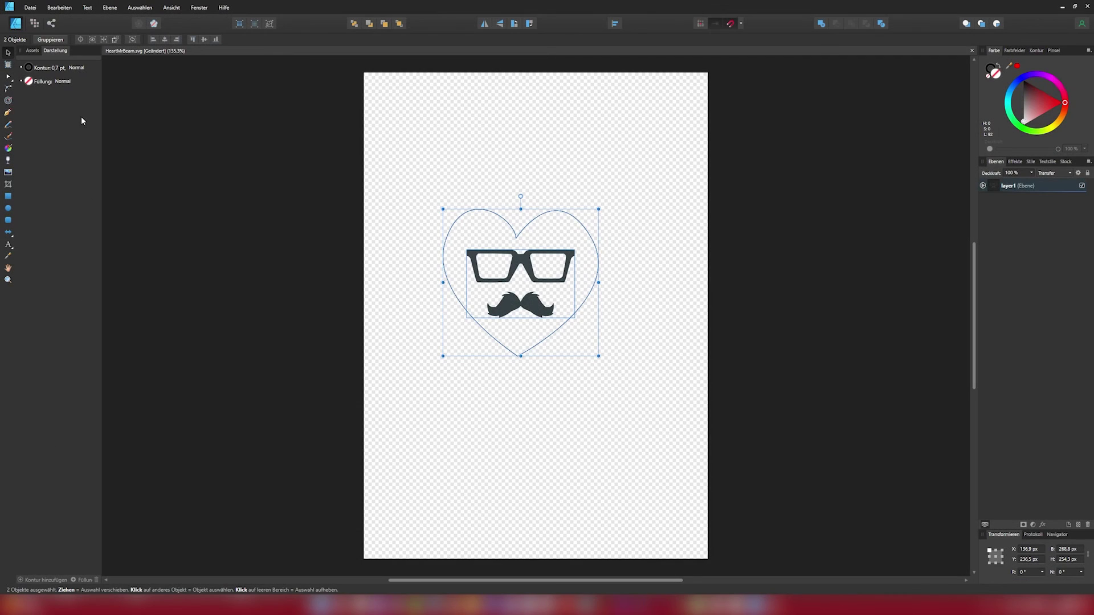
- Set up an export with preset SVG (digital - kleine Größe) and Bereich der Auswahl
left_click(34, 8)
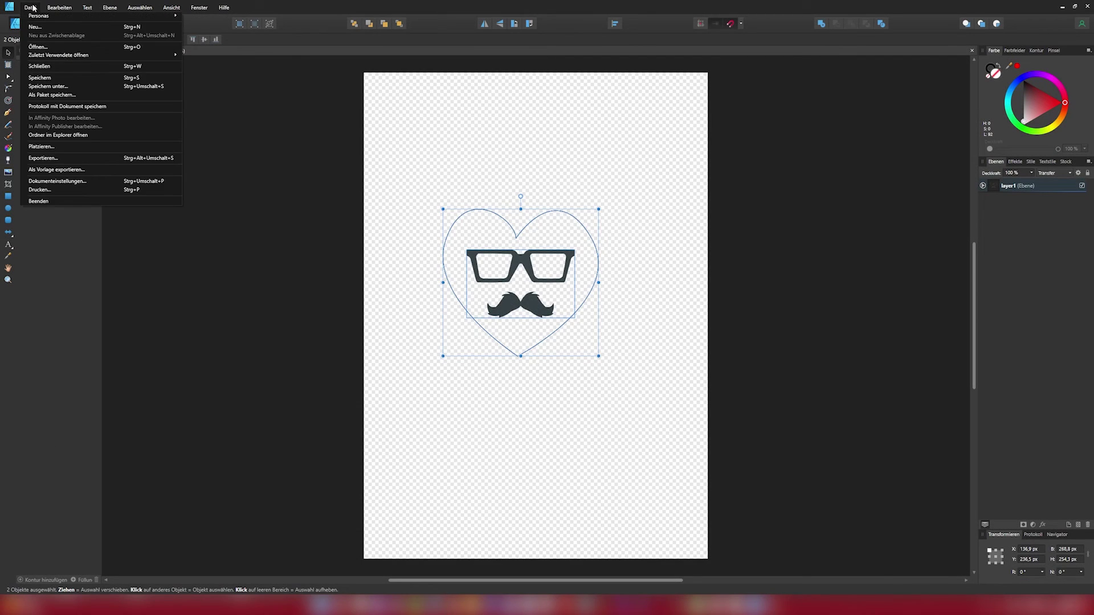
left_click(51, 159)
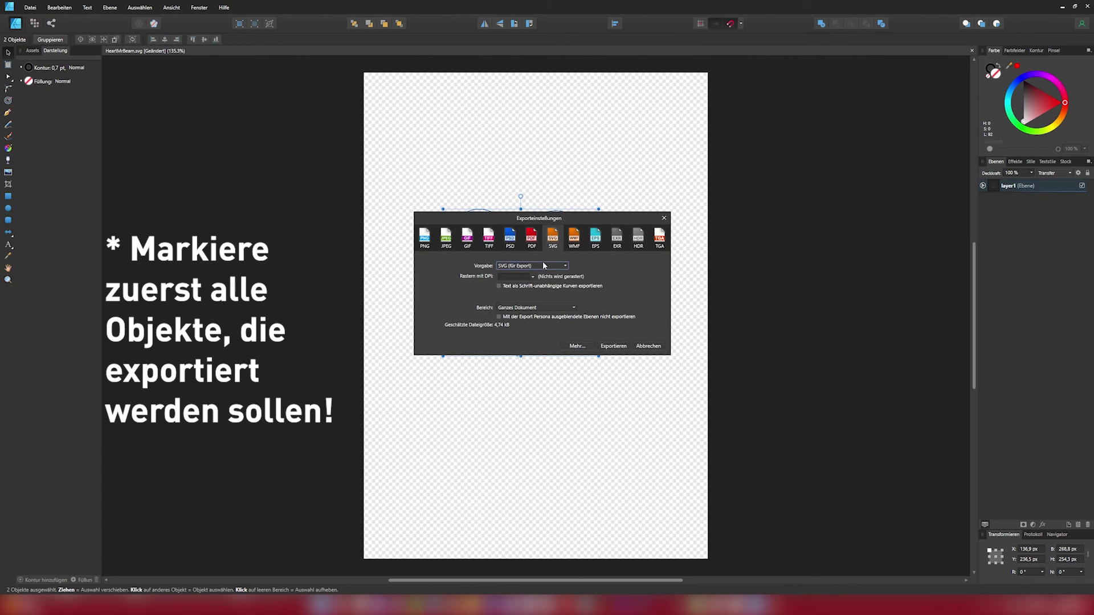
left_click(546, 266)
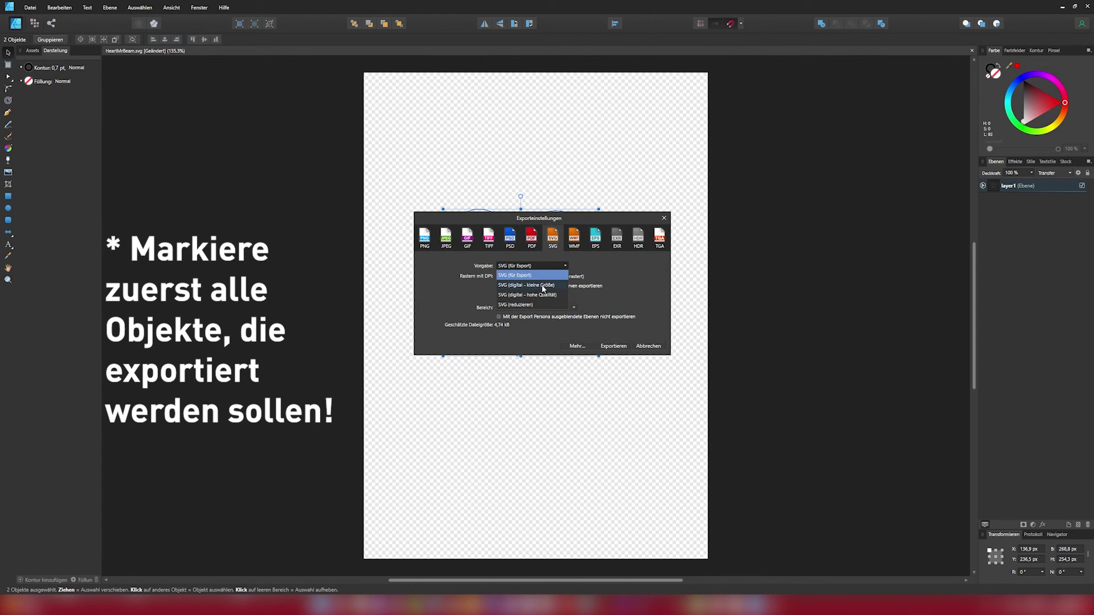
left_click(543, 287)
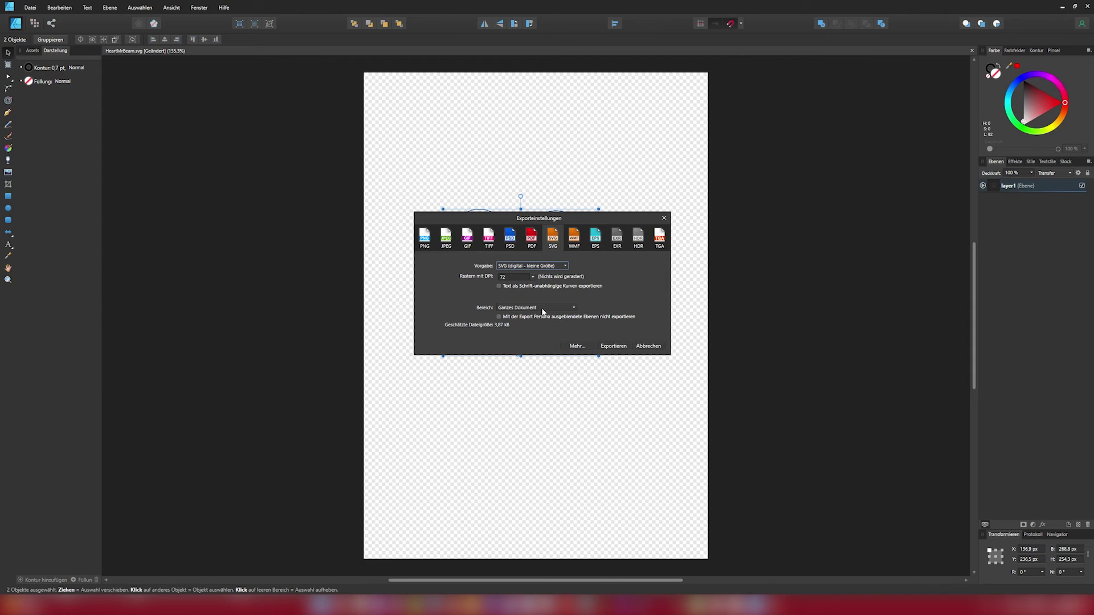
left_click(544, 308)
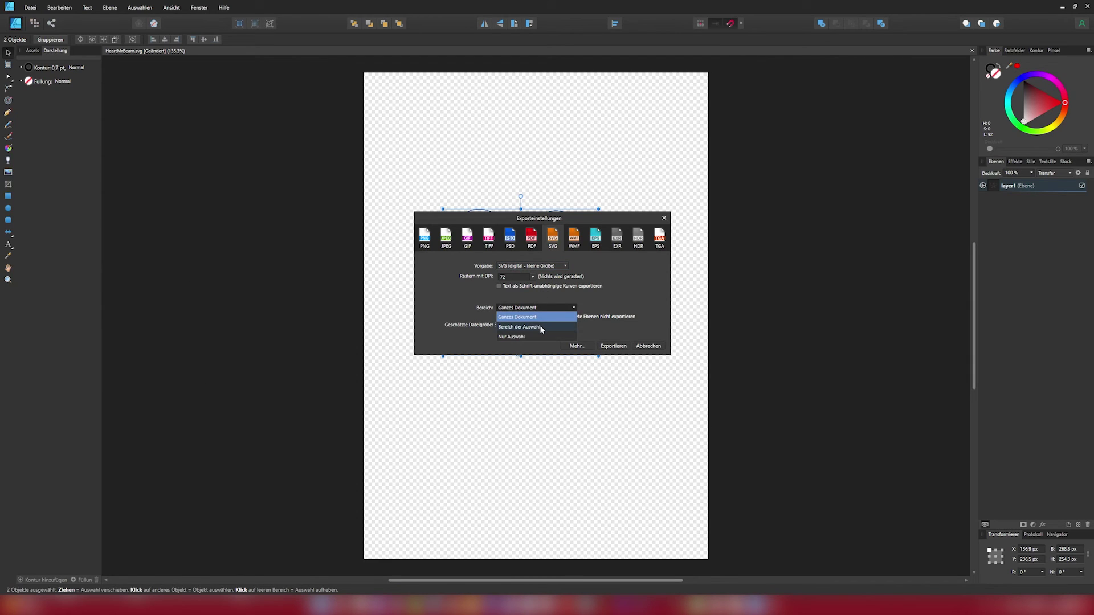
left_click(541, 327)
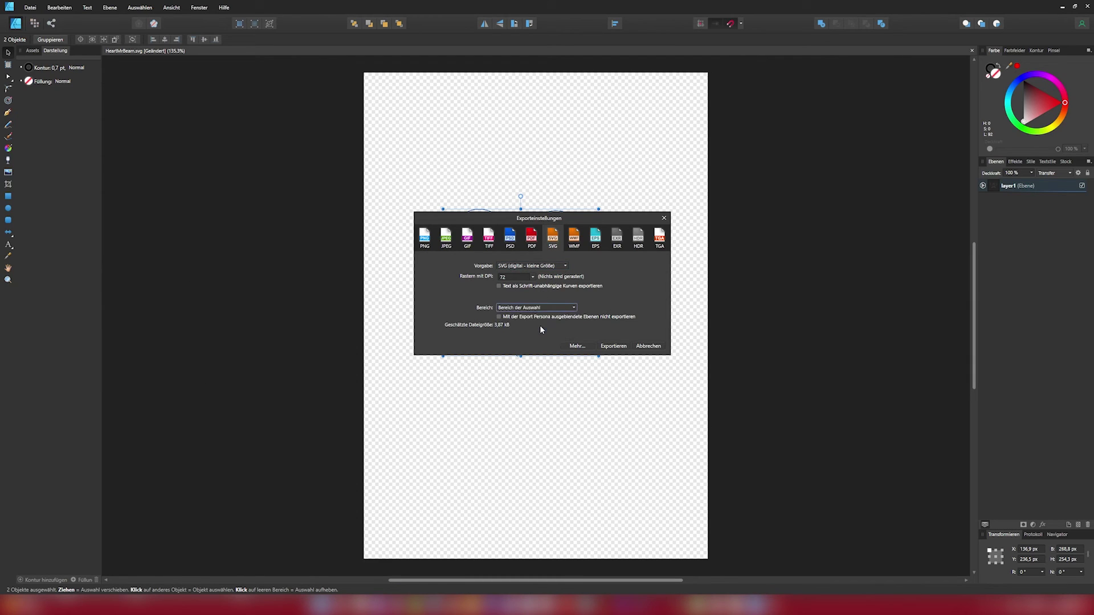
- Export and save the SVG as HeartMrBeam2
left_click(612, 346)
left_click(126, 264)
type("2")
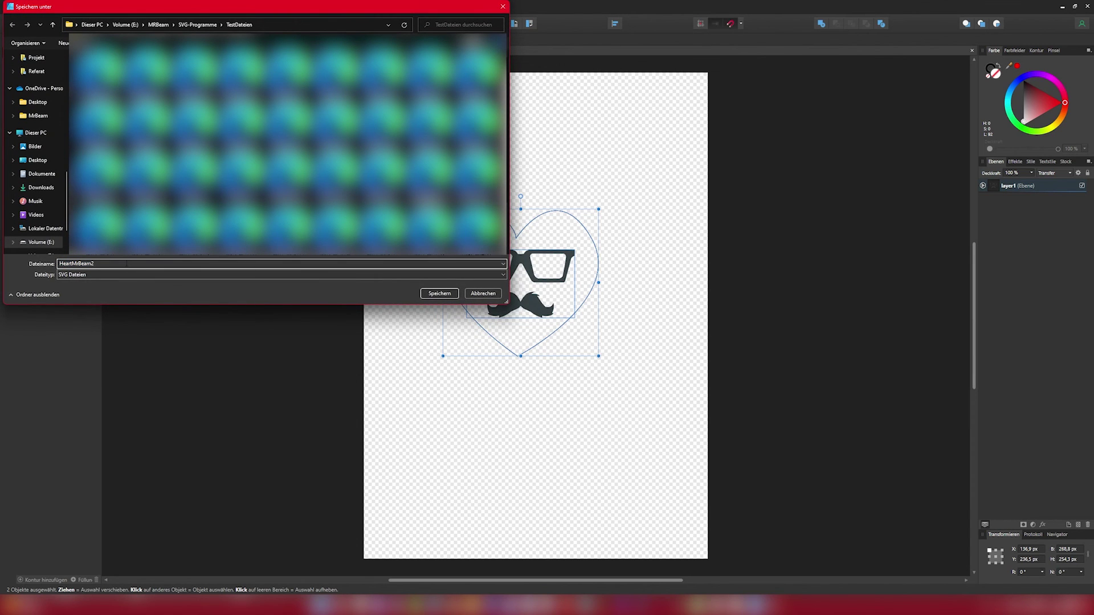
left_click(429, 294)
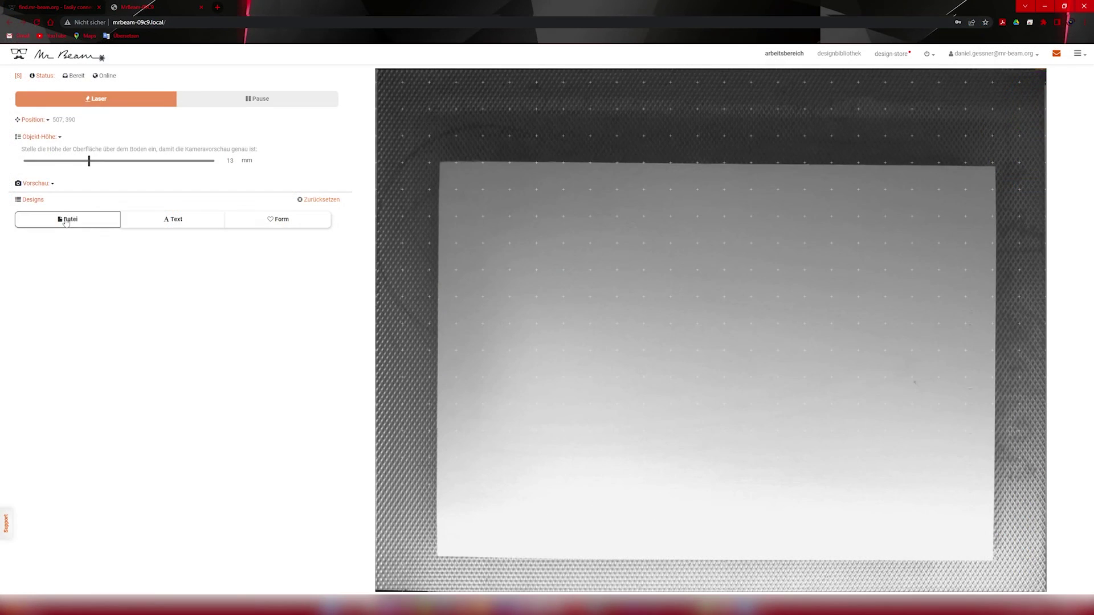
- Add HeartMrBeam2.svg from the Designbibliothek to the workspace, then copy the 94,8 mm width in Affinity
left_click(68, 221)
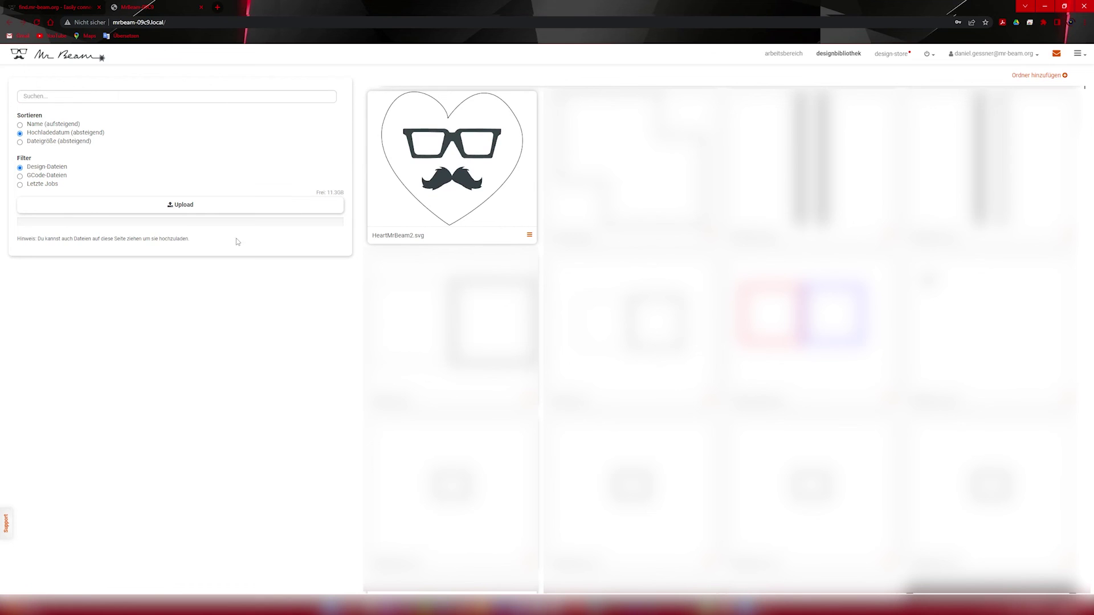
left_click(441, 178)
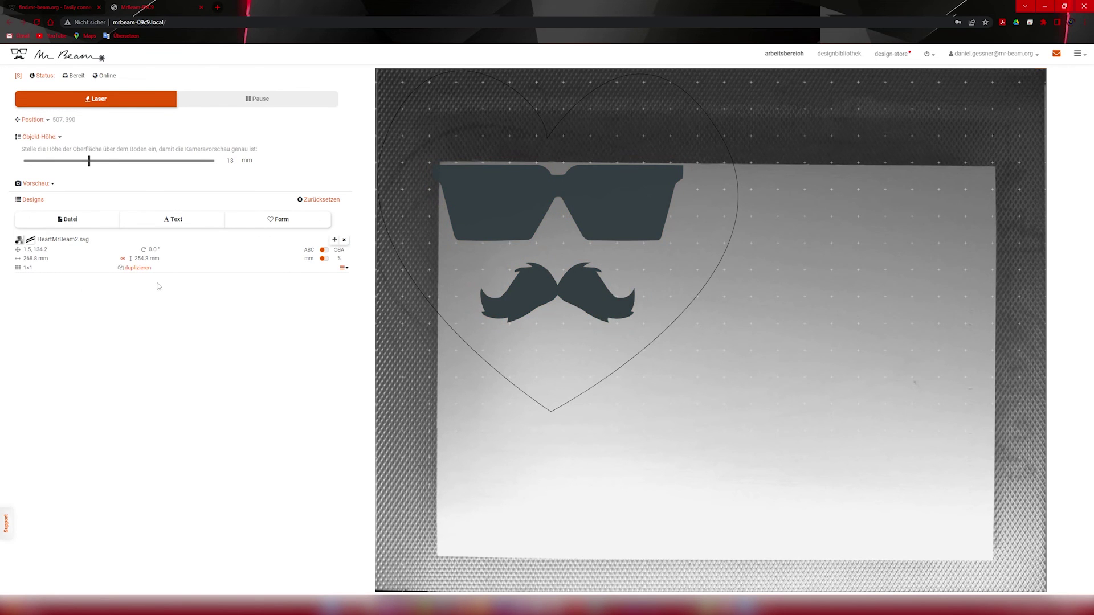
key("alt+Tab")
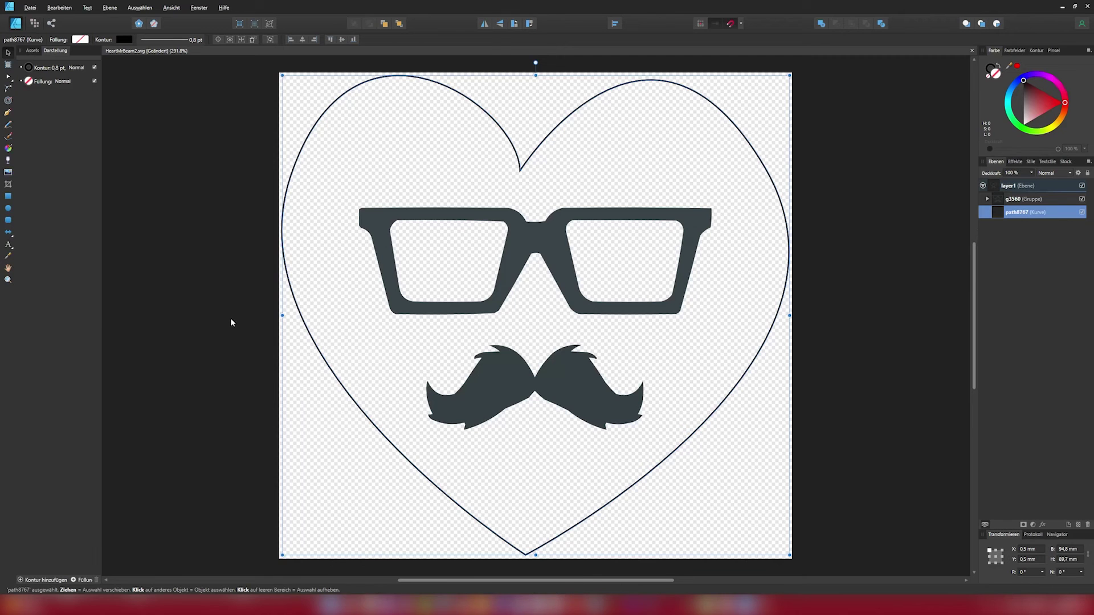
left_click(1064, 551)
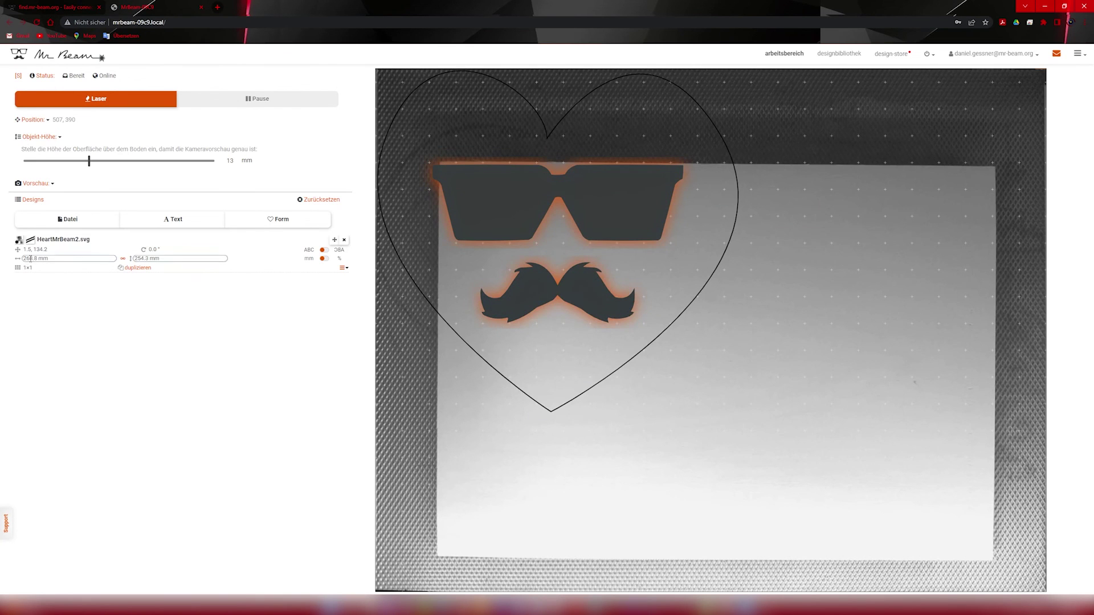
- Replace the design's 268.8 mm width with 94,8 mm and apply it
left_click(35, 258)
right_click(32, 259)
left_click(53, 305)
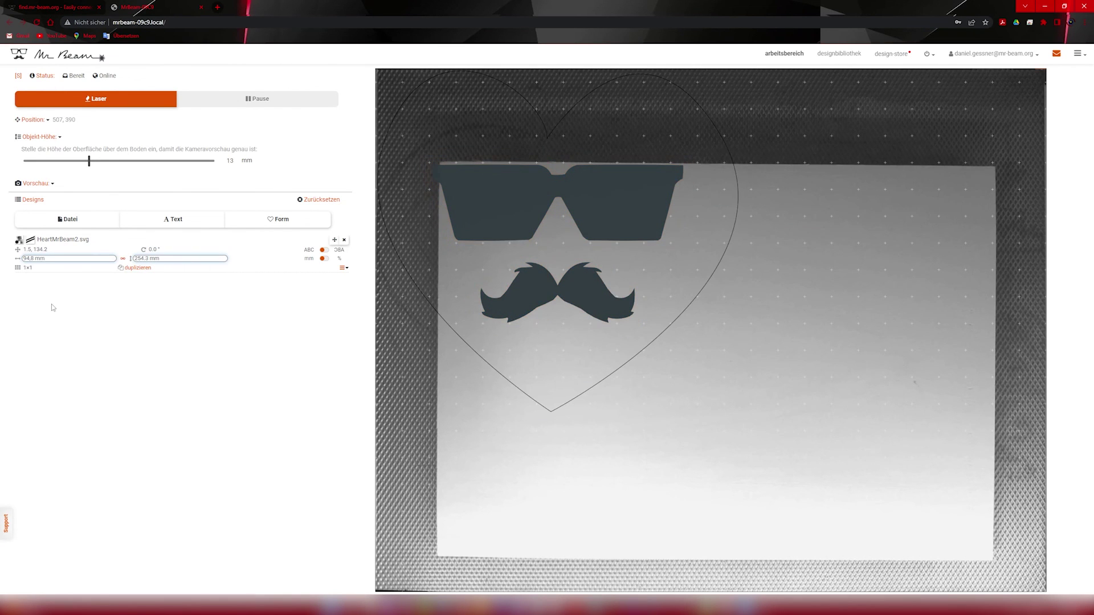
key("Return")
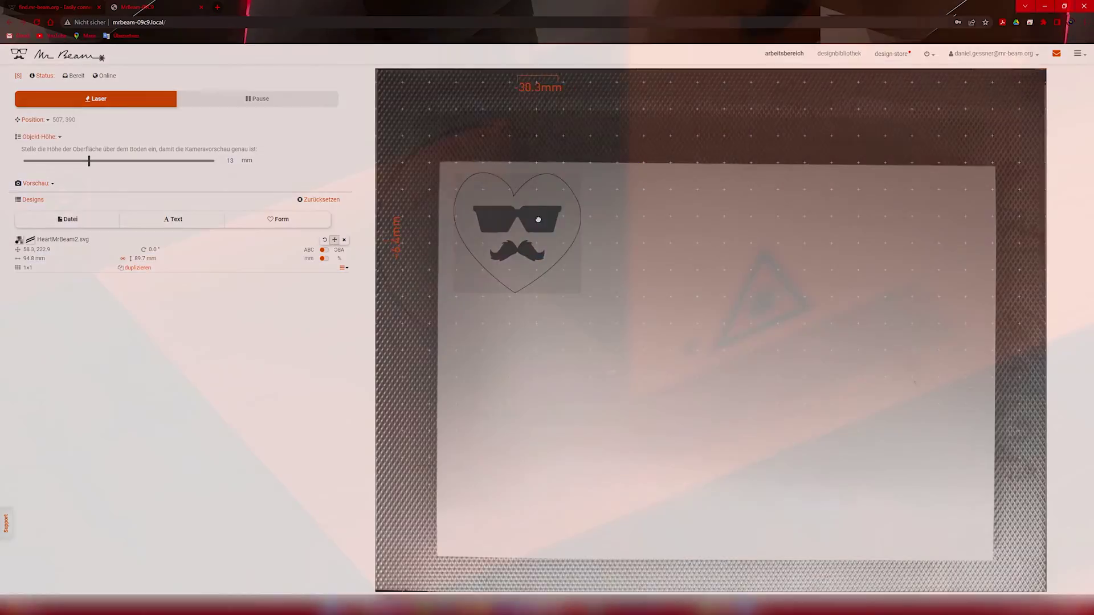